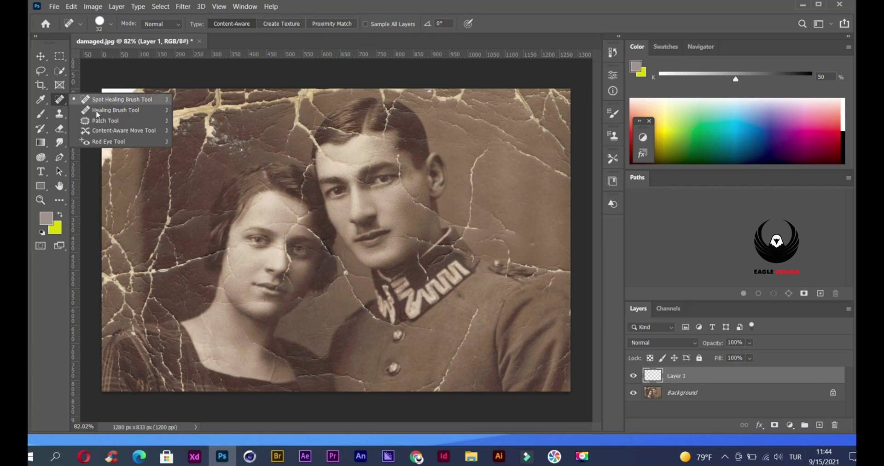
Choose the Spot Healing Brush, enable sampling of all layers, and set the brush size to 12 px.
click(107, 101)
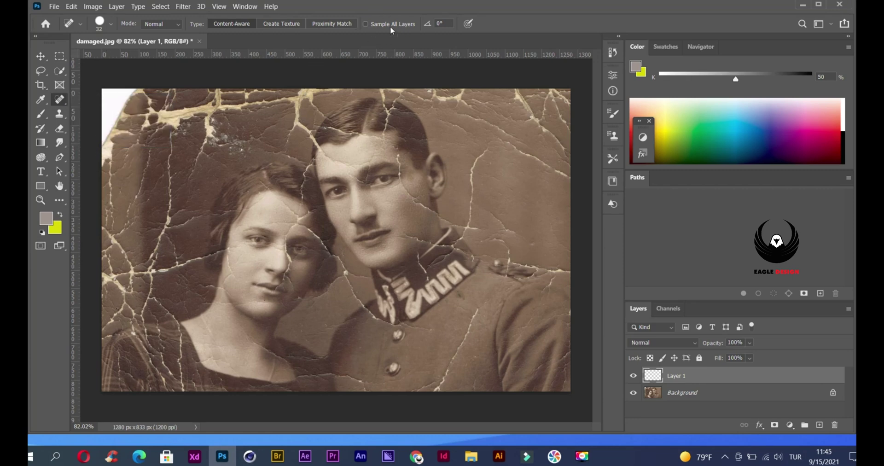
click(366, 24)
scroll(518, 144, up, 2)
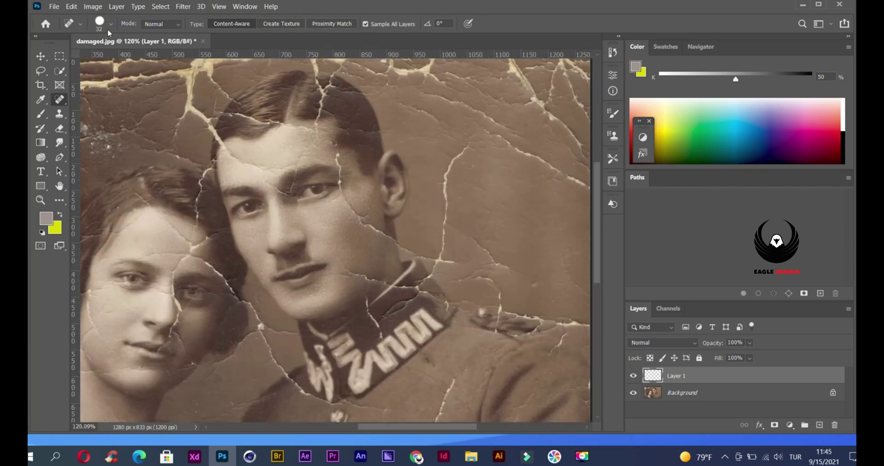
click(105, 25)
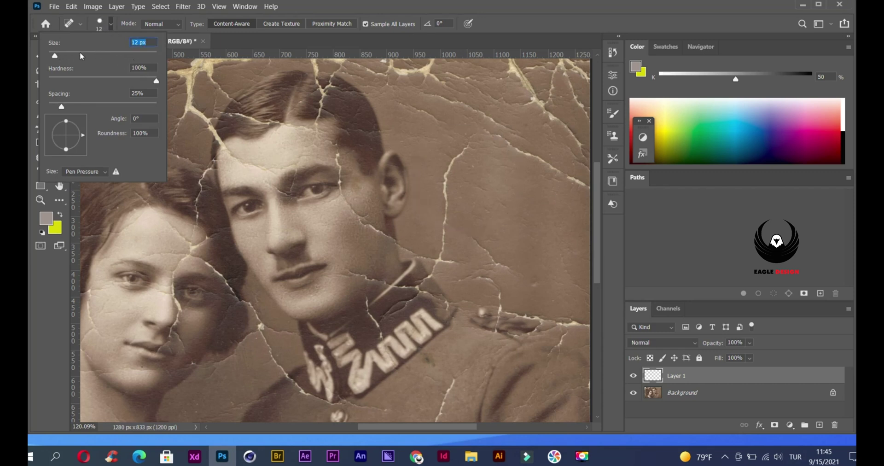
Heal the cracks in the backdrop beside the man's head and above his shoulder, enlarging the brush to 46 px along the way.
mouse_move(471, 138)
mouse_down()
mouse_move(446, 202)
mouse_move(447, 257)
mouse_move(514, 273)
mouse_move(471, 270)
mouse_move(506, 297)
mouse_up()
drag(520, 195, 451, 269)
drag(368, 165, 513, 256)
mouse_move(430, 132)
mouse_down()
mouse_move(543, 249)
mouse_move(474, 143)
mouse_move(488, 134)
mouse_move(521, 138)
mouse_move(506, 215)
mouse_up()
mouse_move(464, 179)
mouse_down()
mouse_move(347, 134)
mouse_move(352, 150)
mouse_move(423, 158)
mouse_move(364, 181)
mouse_move(336, 173)
mouse_up()
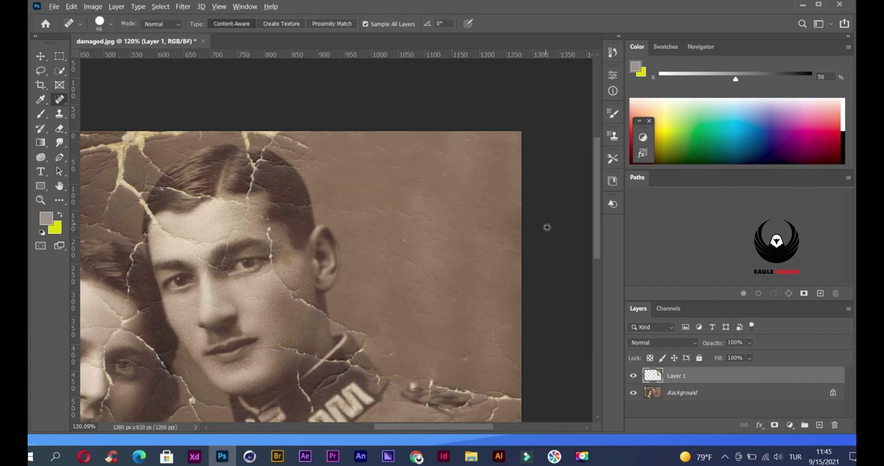
Reduce the brush to 16 px and heal the crack running from the man's temple past his eye and across his cheek.
scroll(547, 227, down, 4)
scroll(385, 156, up, 5)
scroll(466, 169, up, 4)
click(104, 24)
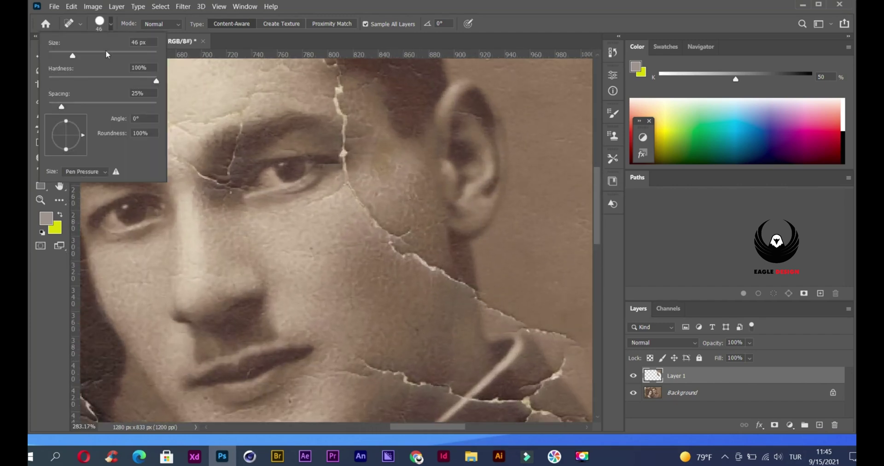
mouse_move(350, 186)
mouse_down()
mouse_move(415, 258)
mouse_move(442, 278)
mouse_up()
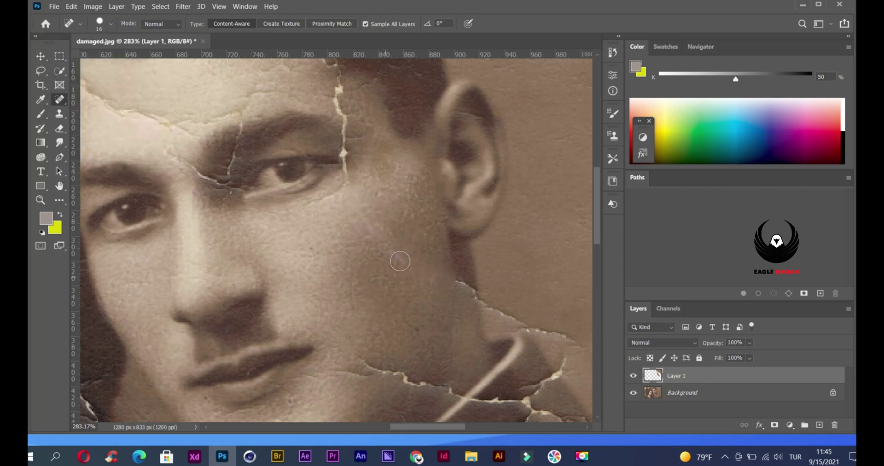
scroll(341, 138, up, 2)
drag(339, 123, 354, 211)
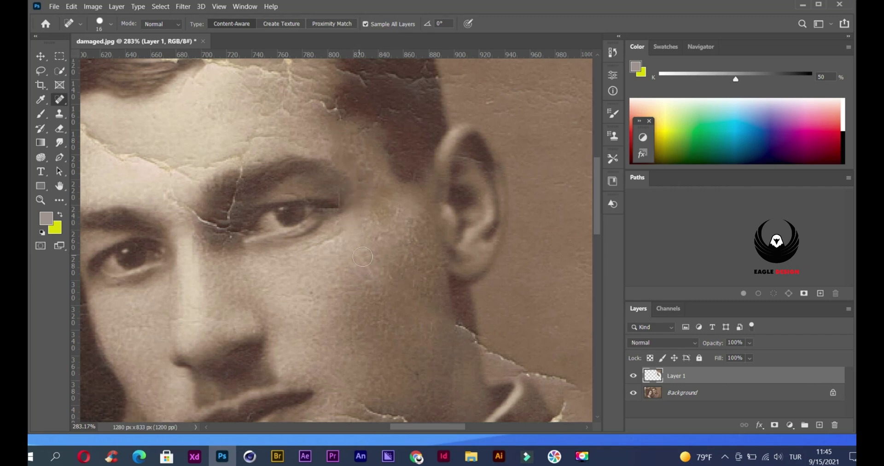
Heal the cracks across the man's forehead, through his eyebrow and beside the bridge of his nose.
scroll(299, 136, down, 1)
scroll(290, 124, up, 2)
drag(244, 148, 373, 164)
mouse_move(206, 144)
mouse_down()
mouse_move(269, 203)
mouse_move(302, 202)
mouse_move(296, 215)
mouse_move(411, 172)
mouse_up()
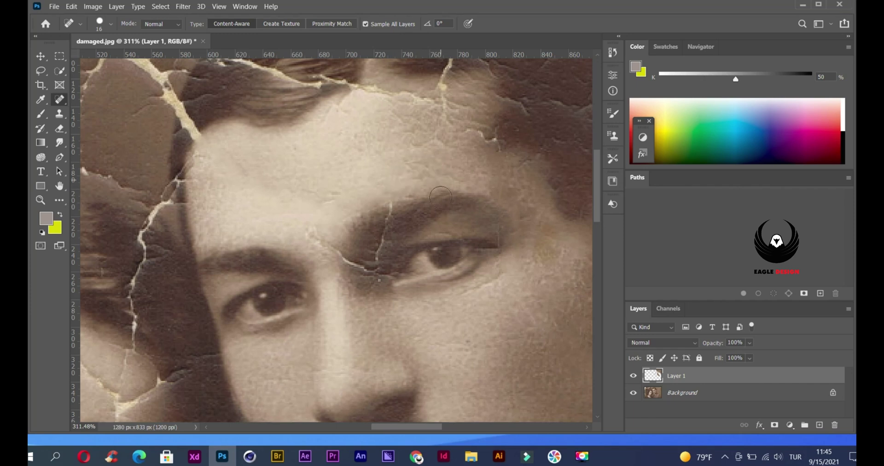
drag(310, 235, 341, 260)
drag(394, 210, 366, 295)
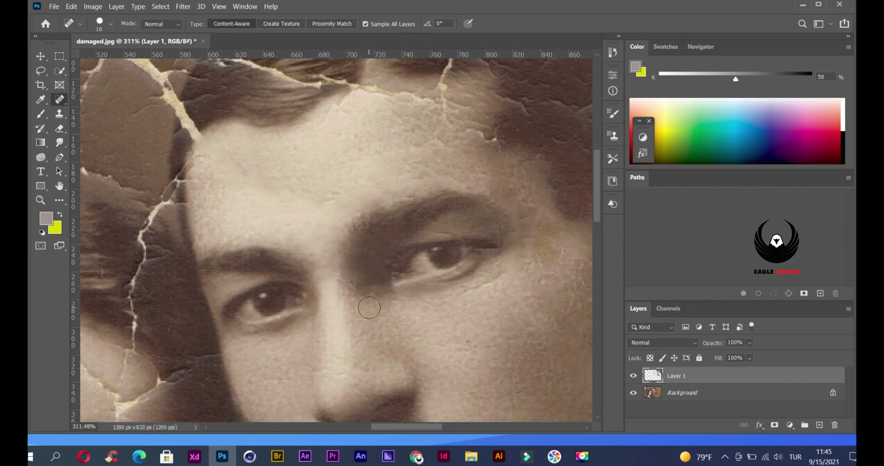
Heal the cracks along the man's hairline and through the crown of his hair.
drag(380, 160, 369, 284)
mouse_move(201, 179)
mouse_down()
mouse_move(295, 200)
mouse_move(303, 216)
mouse_move(333, 203)
mouse_move(422, 226)
mouse_move(440, 209)
mouse_move(438, 249)
mouse_move(470, 256)
mouse_move(392, 295)
mouse_up()
mouse_move(353, 260)
mouse_down()
mouse_move(389, 161)
mouse_move(410, 192)
mouse_up()
drag(366, 214, 397, 205)
drag(357, 184, 350, 166)
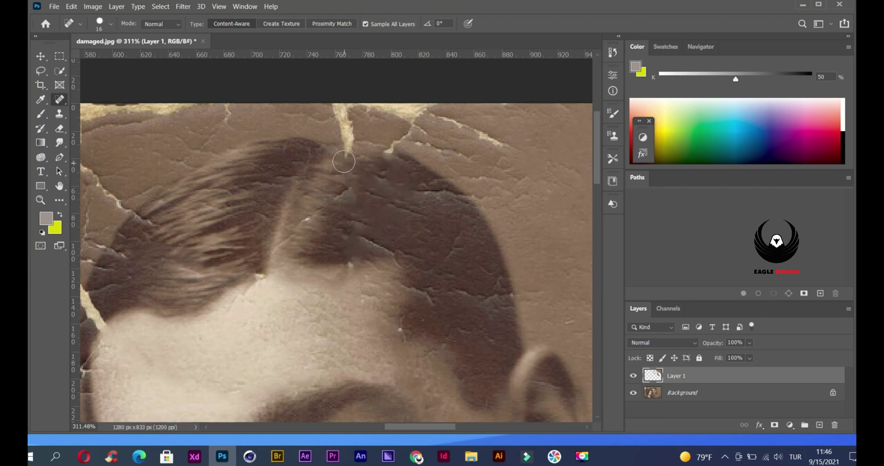
drag(385, 159, 395, 166)
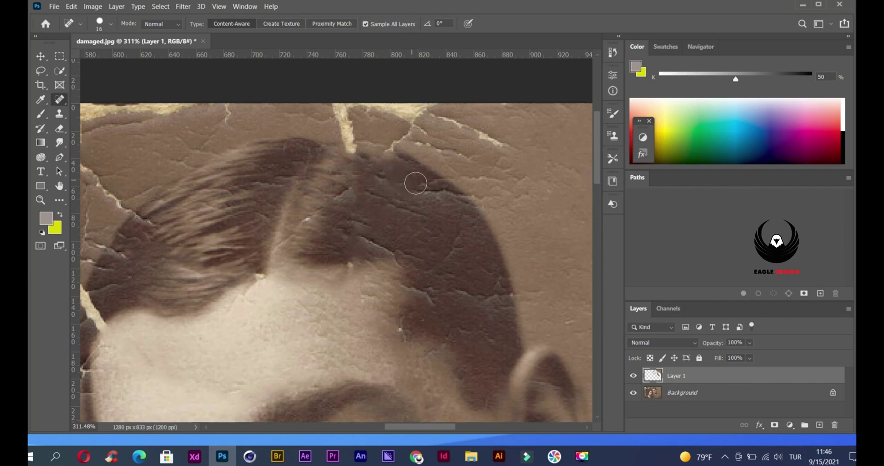
Heal the cheek spot and the cracks crossing the man's jaw, neck and upper collar.
scroll(387, 221, down, 2)
scroll(387, 231, down, 3)
drag(414, 294, 406, 152)
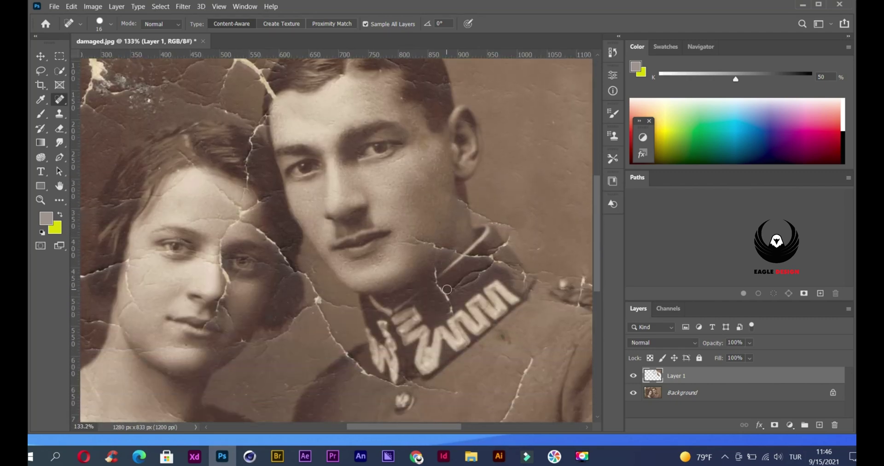
scroll(479, 295, up, 5)
drag(478, 144, 437, 311)
click(257, 136)
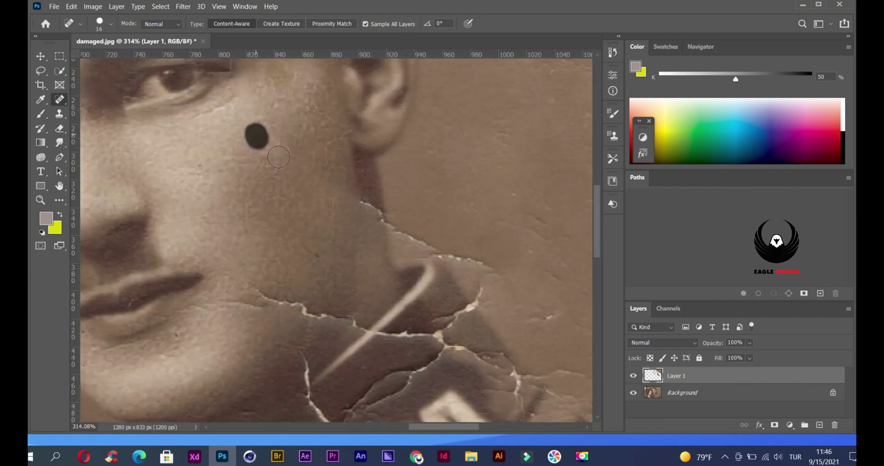
mouse_move(359, 202)
mouse_down()
mouse_move(382, 221)
mouse_move(484, 260)
mouse_move(507, 287)
mouse_move(499, 202)
mouse_up()
click(477, 294)
drag(279, 187, 396, 231)
drag(412, 238, 442, 241)
click(259, 203)
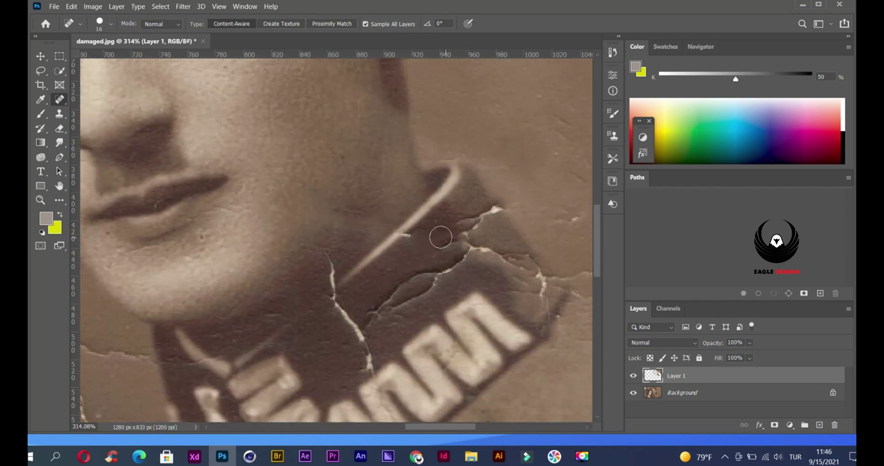
Heal the branching cracks on the dark part of the man's collar above the zigzag braid.
mouse_move(497, 225)
mouse_down()
mouse_move(472, 225)
mouse_move(476, 234)
mouse_move(539, 278)
mouse_move(547, 305)
mouse_move(550, 275)
mouse_move(568, 293)
mouse_up()
mouse_move(435, 233)
mouse_down()
mouse_move(406, 199)
mouse_move(303, 184)
mouse_up()
drag(501, 249, 525, 252)
drag(201, 205, 238, 316)
mouse_move(295, 230)
mouse_down()
mouse_move(239, 281)
mouse_move(326, 207)
mouse_move(316, 199)
mouse_up()
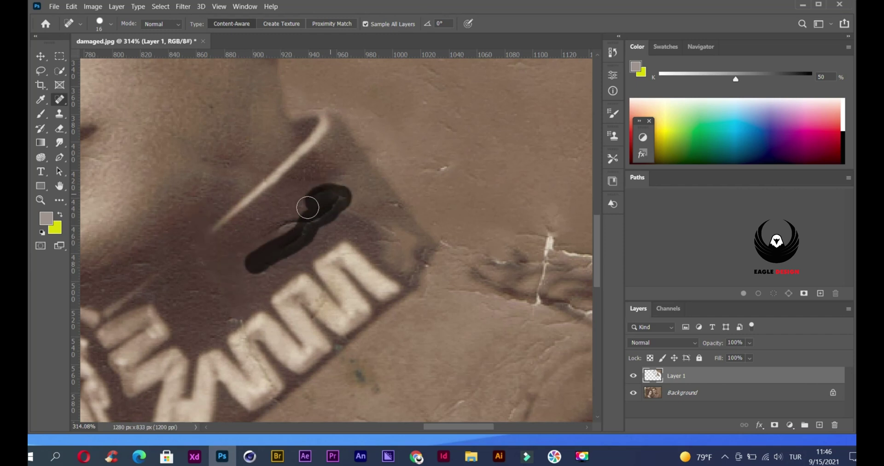
Heal the long crack running from the woman's hair across the gap between the couple to the man's collar.
scroll(392, 216, down, 3)
scroll(393, 216, down, 5)
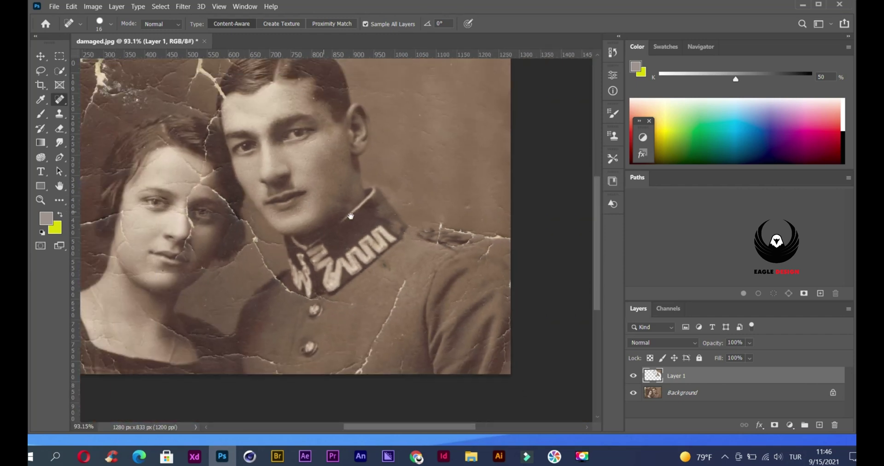
scroll(332, 214, up, 4)
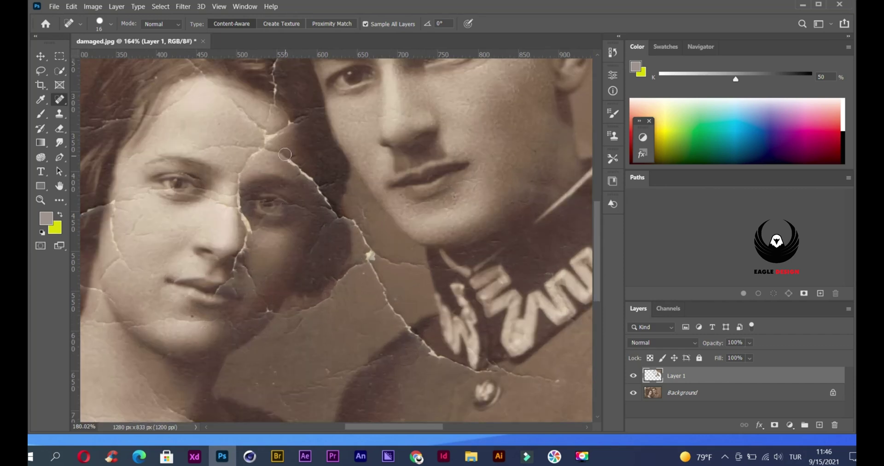
mouse_move(282, 152)
mouse_down()
mouse_move(346, 213)
mouse_move(468, 409)
mouse_up()
scroll(332, 222, up, 2)
mouse_move(411, 306)
mouse_down()
mouse_move(471, 313)
mouse_move(381, 325)
mouse_move(347, 359)
mouse_move(287, 389)
mouse_up()
drag(446, 344, 386, 190)
Heal the remaining cracks on the front of the man's uniform around the buttons and chest.
mouse_move(412, 256)
mouse_down()
mouse_move(466, 305)
mouse_move(261, 295)
mouse_up()
mouse_move(232, 270)
mouse_down()
mouse_move(310, 294)
mouse_move(410, 302)
mouse_up()
mouse_move(474, 306)
mouse_down()
mouse_move(384, 265)
mouse_move(330, 217)
mouse_up()
mouse_move(419, 133)
mouse_down()
mouse_move(307, 382)
mouse_move(322, 353)
mouse_move(289, 400)
mouse_up()
drag(413, 374, 407, 407)
Heal the white cracks around the man's shoulder strap and out to the photo's right edge.
scroll(462, 289, down, 5)
scroll(539, 172, up, 5)
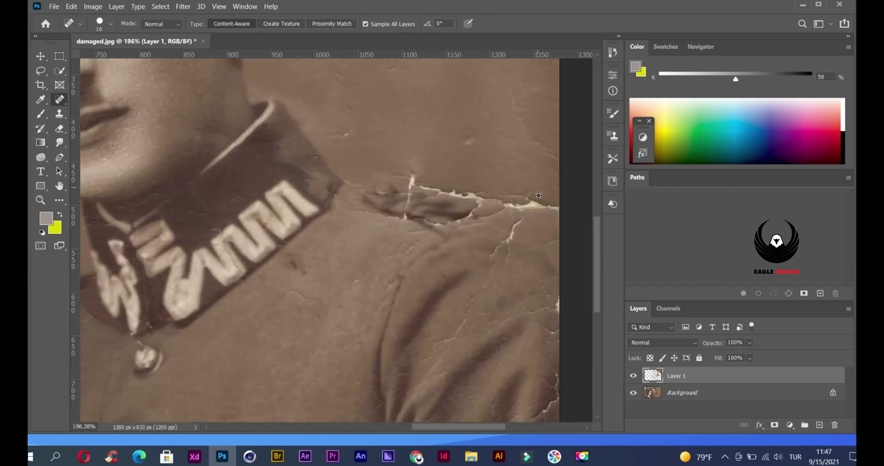
drag(492, 246, 332, 238)
mouse_move(336, 204)
mouse_down()
mouse_move(366, 209)
mouse_move(409, 209)
mouse_up()
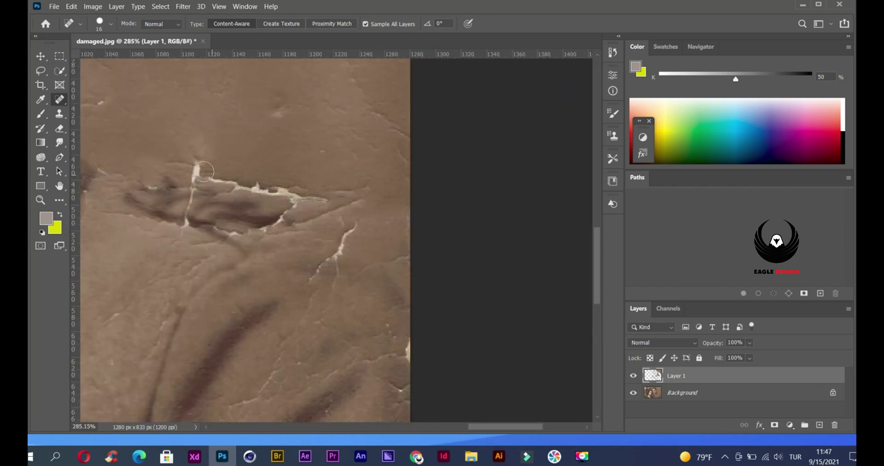
drag(200, 161, 187, 216)
mouse_move(213, 181)
mouse_down()
mouse_move(316, 198)
mouse_move(263, 227)
mouse_up()
drag(196, 231, 174, 230)
Heal the cracks on the uniform's sleeve, below the shoulder strap and along the photo's right edge.
mouse_move(316, 224)
mouse_down()
mouse_move(359, 202)
mouse_move(317, 276)
mouse_move(403, 264)
mouse_move(461, 177)
mouse_move(489, 166)
mouse_up()
drag(431, 182, 336, 344)
drag(360, 294, 393, 284)
drag(528, 230, 524, 287)
drag(442, 267, 500, 248)
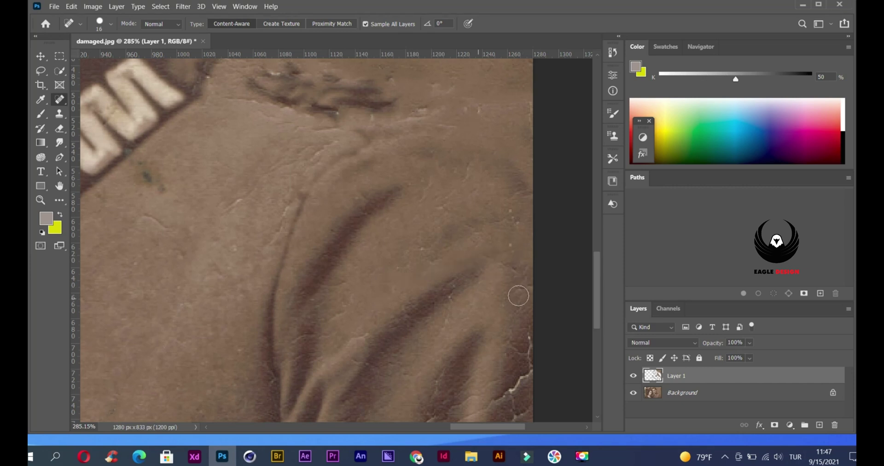
mouse_move(531, 362)
mouse_down()
mouse_move(530, 383)
mouse_move(507, 401)
mouse_up()
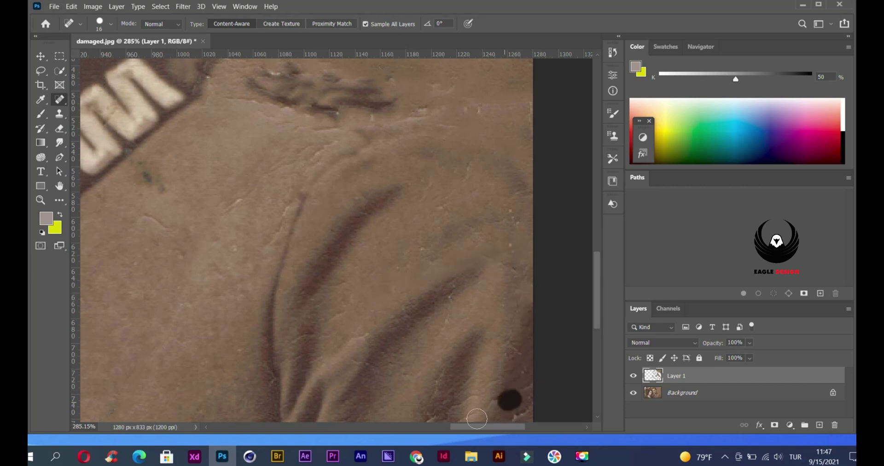
scroll(482, 332, down, 3)
scroll(410, 184, up, 4)
drag(295, 177, 359, 196)
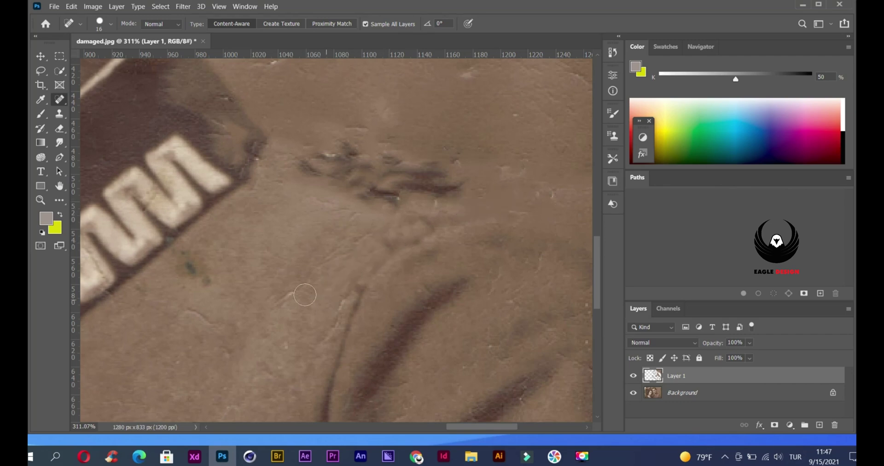
Heal the crack where the woman's forehead meets the hair beside the man's face.
scroll(488, 244, down, 2)
scroll(482, 251, down, 4)
scroll(271, 246, up, 6)
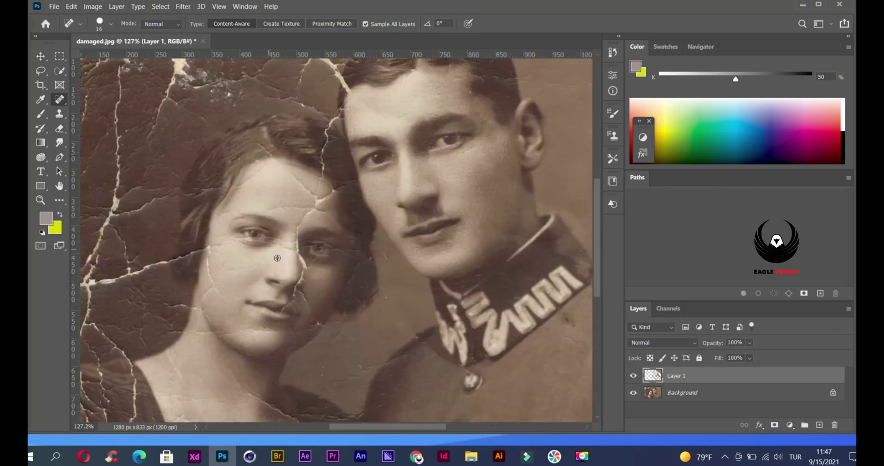
drag(322, 134, 394, 241)
scroll(395, 241, down, 3)
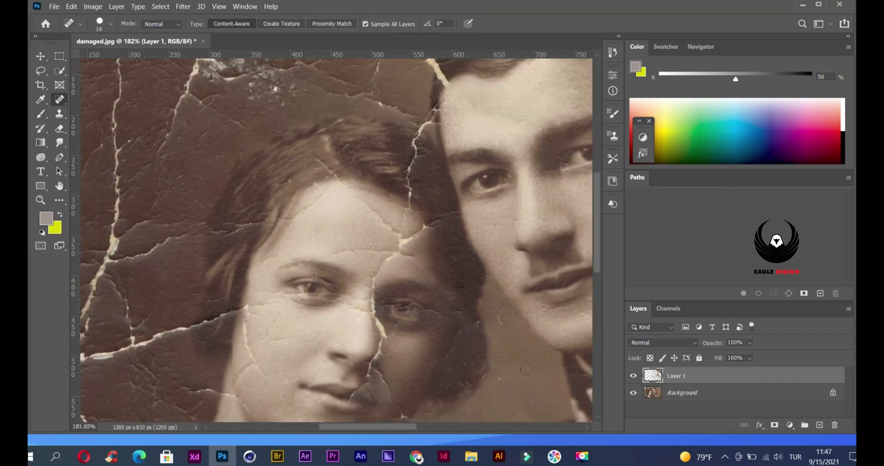
scroll(396, 198, up, 3)
drag(352, 204, 406, 266)
click(430, 258)
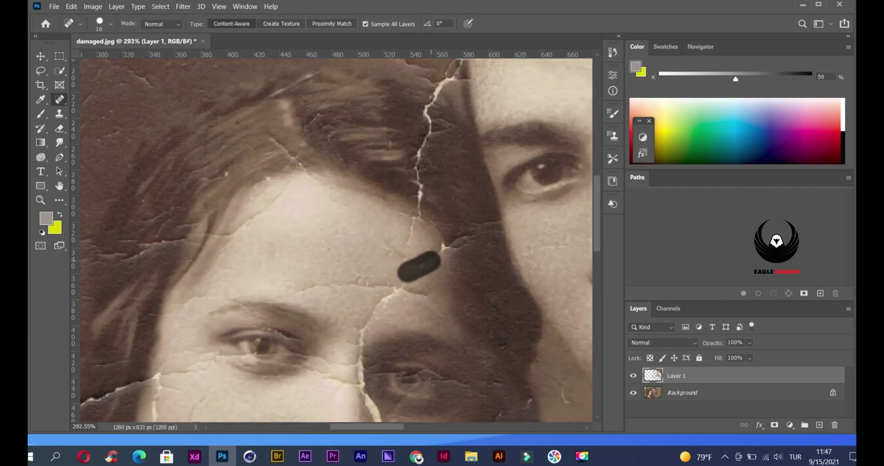
Heal the cracks through the woman's hair and forehead down to the bridge of her nose.
mouse_move(412, 300)
mouse_down()
mouse_move(313, 289)
mouse_move(360, 182)
mouse_up()
mouse_move(338, 156)
mouse_down()
mouse_move(302, 203)
mouse_move(302, 257)
mouse_up()
scroll(282, 268, up, 6)
mouse_move(308, 179)
mouse_down()
mouse_move(322, 229)
mouse_move(275, 220)
mouse_move(323, 296)
mouse_up()
scroll(319, 292, down, 2)
Set the spot healing brush to 12 px and switch to the Healing Brush with sampling from All Layers.
click(101, 26)
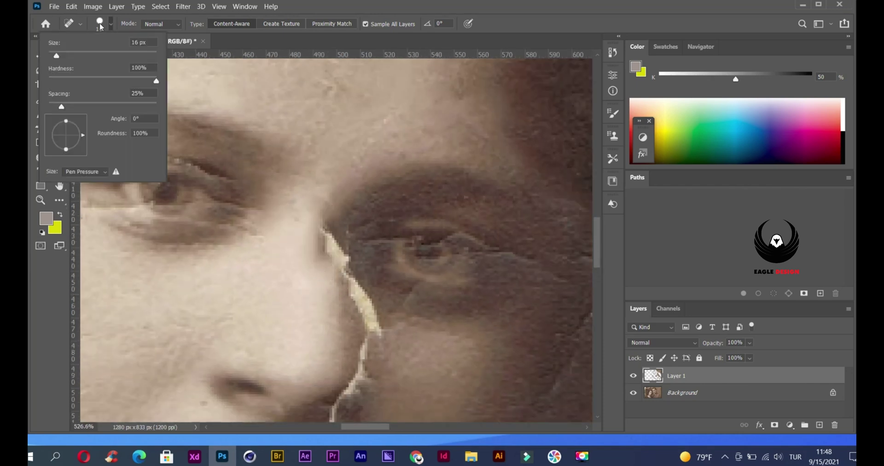
key(Return)
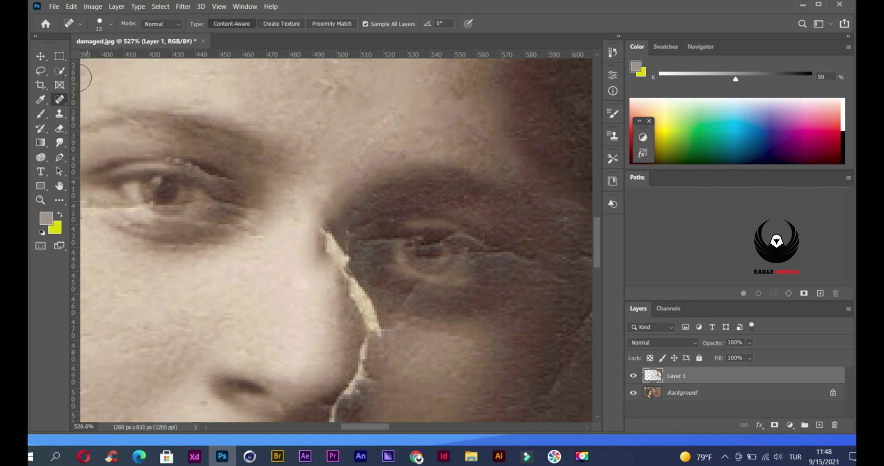
right_click(61, 103)
click(91, 110)
click(462, 26)
click(461, 51)
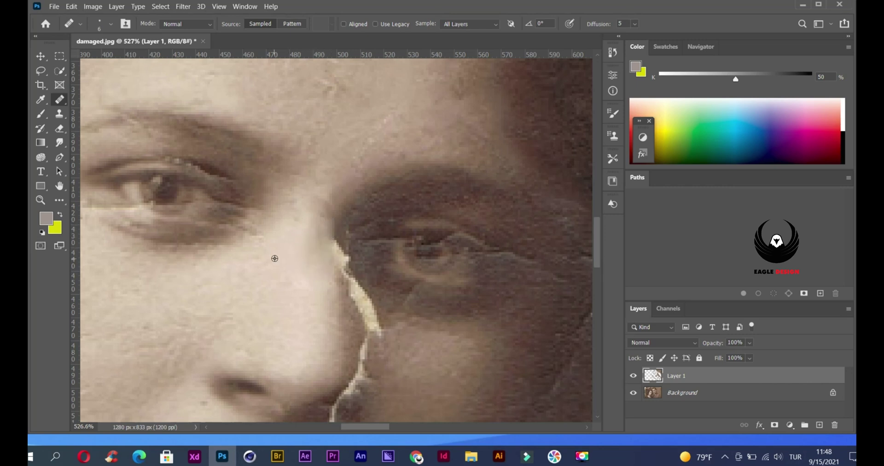
Retouch the thin cracks between the woman's nose, mouth corner and shaded cheek with sampled skin.
scroll(387, 325, down, 2)
scroll(295, 274, up, 3)
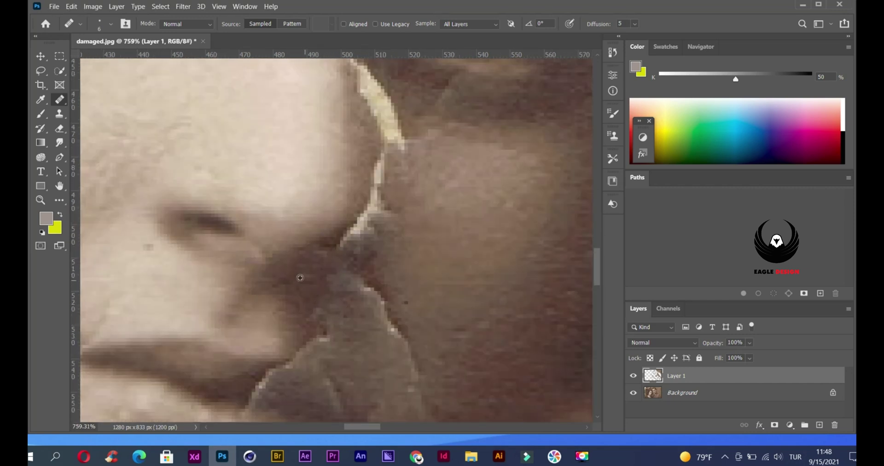
scroll(317, 293, down, 1)
scroll(317, 305, up, 1)
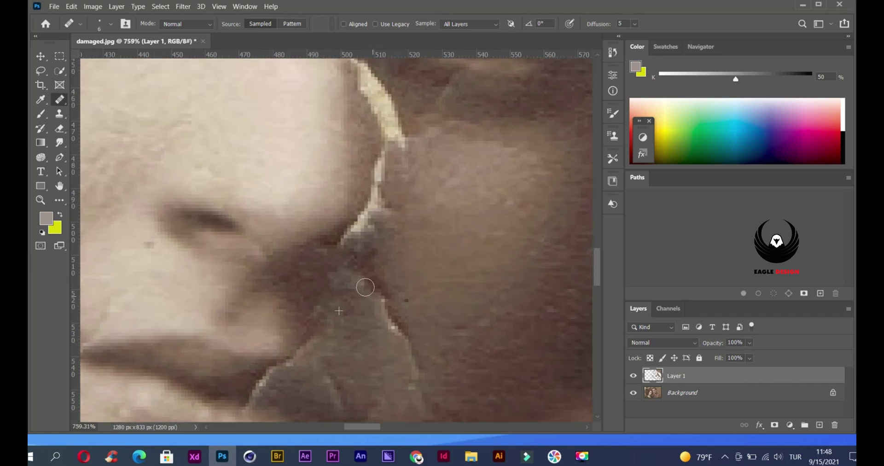
scroll(408, 350, down, 3)
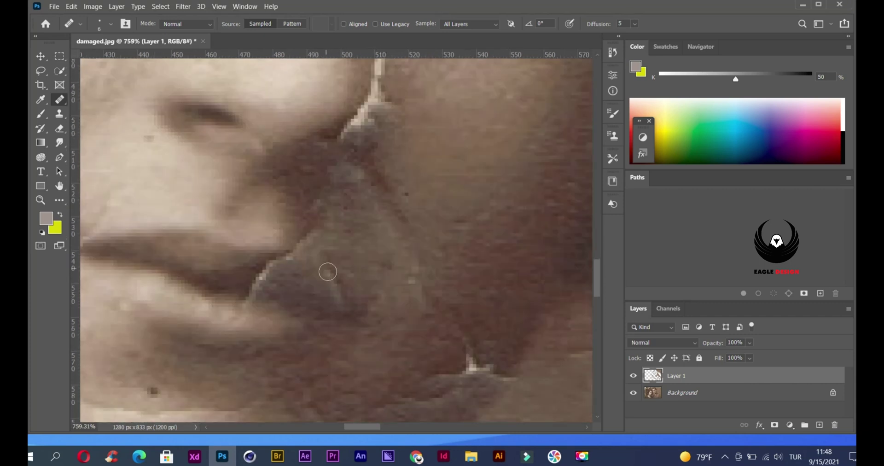
scroll(383, 213, up, 3)
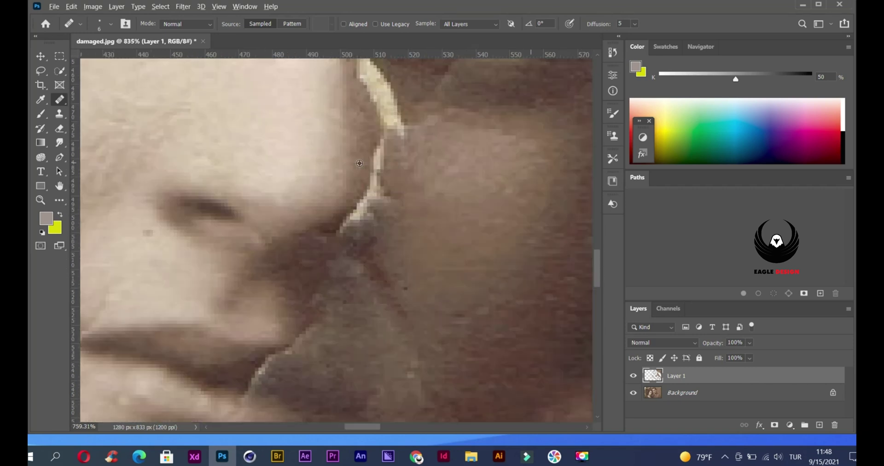
Paint sampled skin over the bright crack along the edge of the woman's nose, from the nostril up toward her eye.
alt+click(377, 133)
mouse_move(377, 133)
mouse_down()
mouse_move(371, 193)
mouse_move(347, 232)
mouse_up()
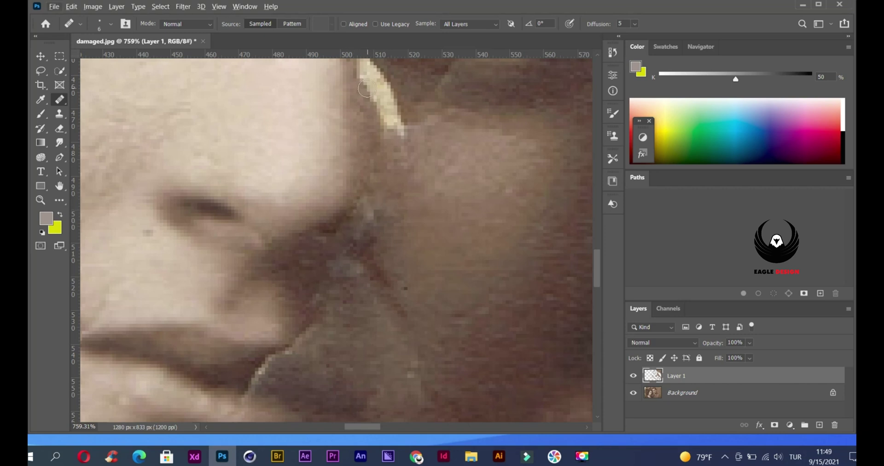
scroll(369, 208, up, 3)
mouse_move(366, 148)
mouse_down()
mouse_move(361, 138)
mouse_move(389, 209)
mouse_move(398, 207)
mouse_move(387, 169)
mouse_up()
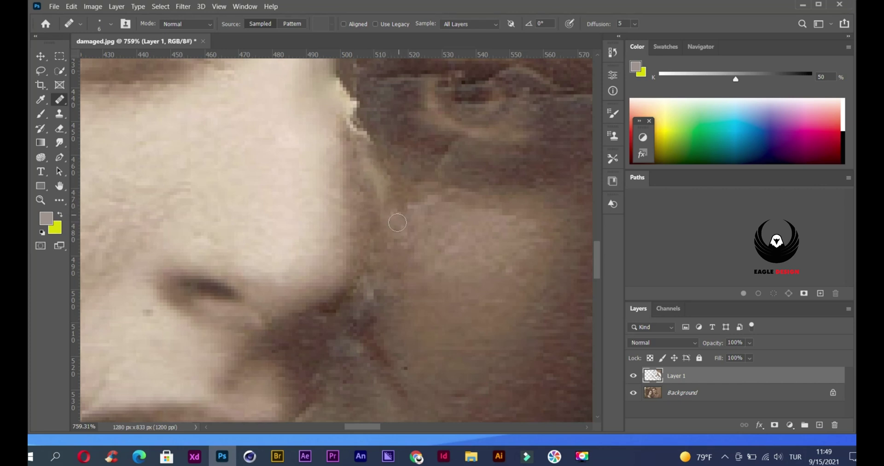
scroll(387, 221, up, 4)
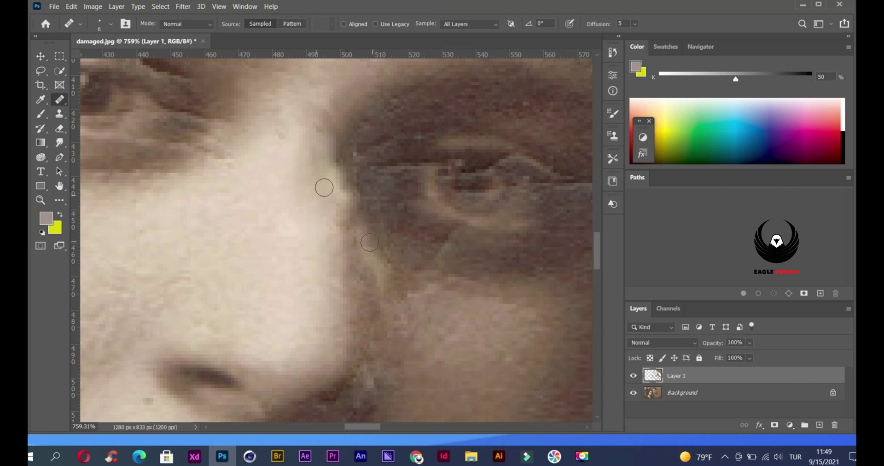
Paint sampled skin over the last crack at the nose bridge and spot-heal the bright crack between the nose and the shaded cheek.
mouse_move(342, 187)
mouse_down()
mouse_move(356, 206)
mouse_move(346, 200)
mouse_up()
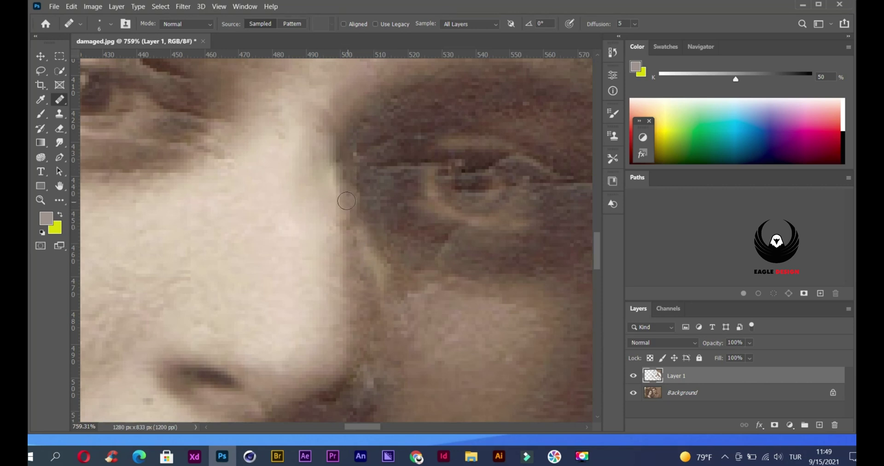
scroll(363, 226, down, 5)
scroll(362, 226, up, 3)
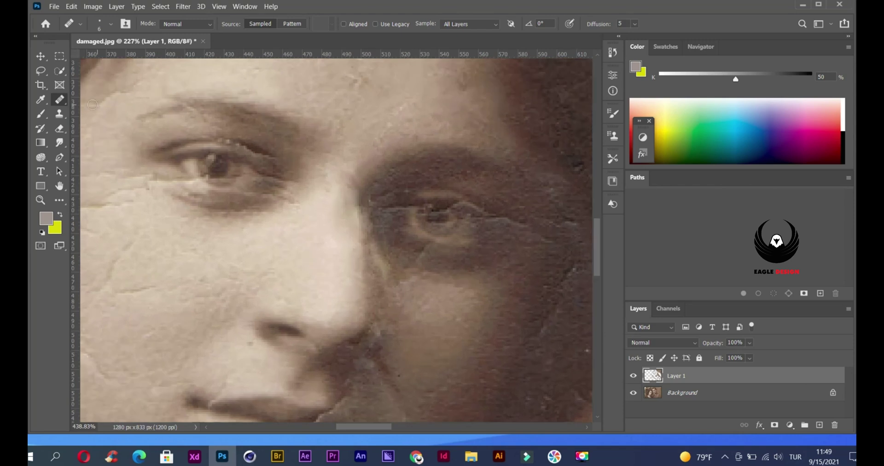
right_click(62, 99)
click(102, 100)
scroll(378, 255, up, 3)
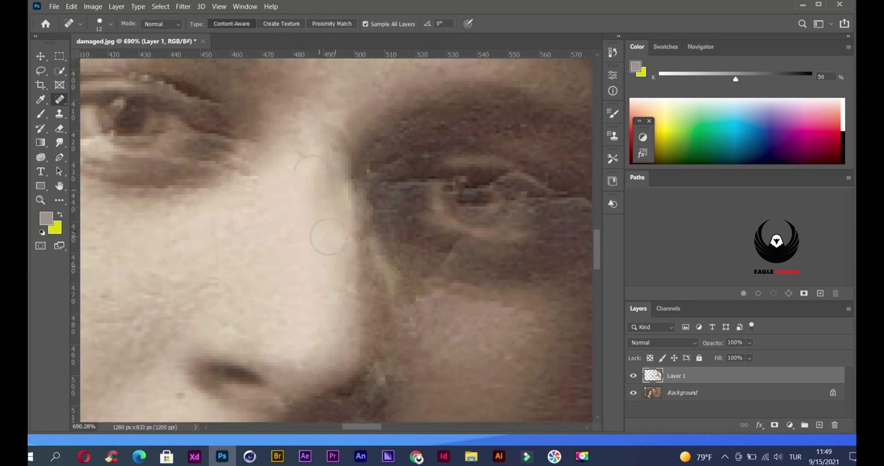
drag(387, 256, 394, 293)
scroll(394, 292, down, 5)
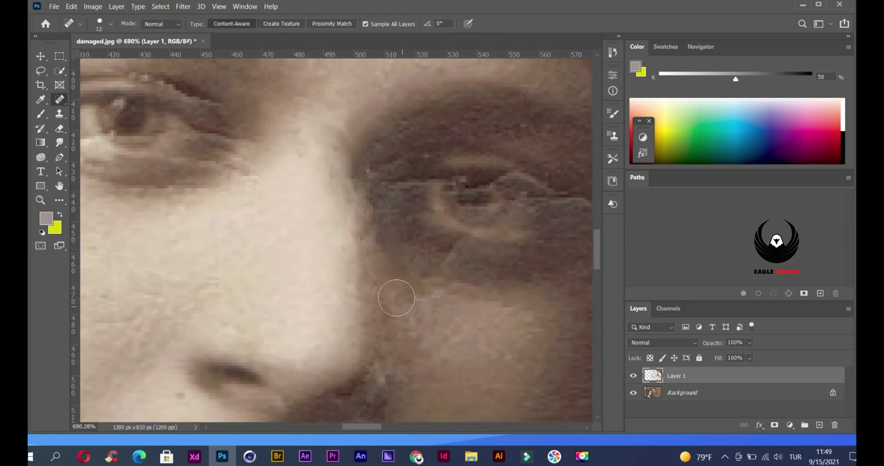
Try to spot-heal the bright crack running from the woman's lips into her shaded cheek.
scroll(413, 326, up, 3)
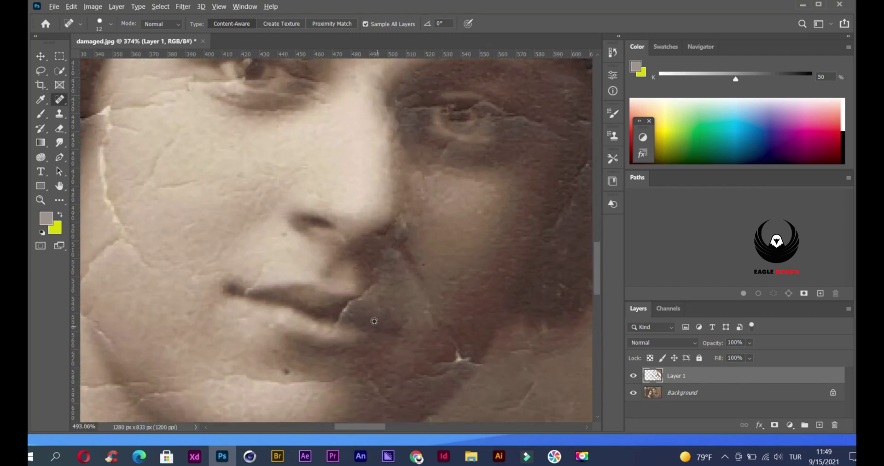
scroll(357, 304, up, 3)
scroll(359, 335, down, 1)
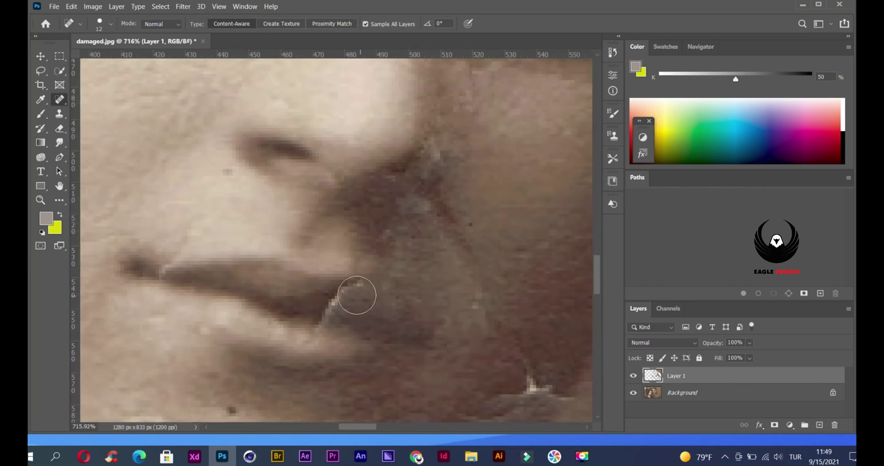
drag(355, 321, 331, 311)
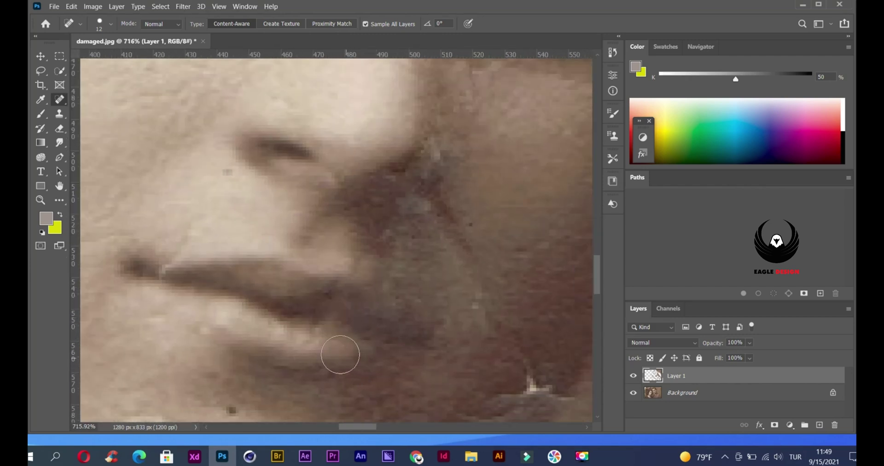
key(ctrl+z)
key(ctrl+z)
key(ctrl+z)
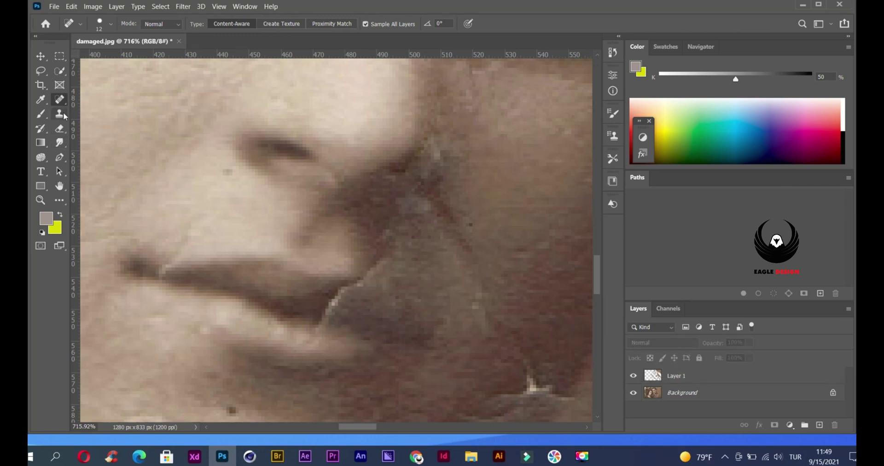
Cover the crack at the woman's shaded mouth corner on Layer 1 using the Healing Brush with skin sampled beside it.
right_click(60, 105)
click(108, 109)
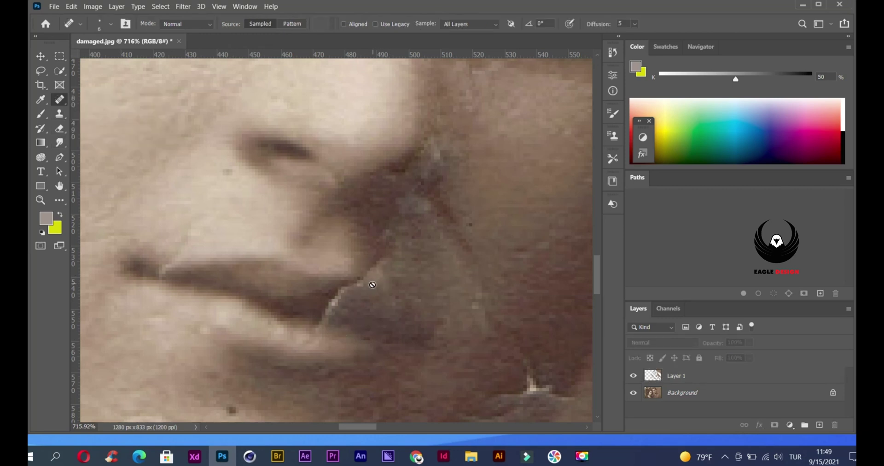
alt+click(394, 287)
click(455, 177)
click(677, 376)
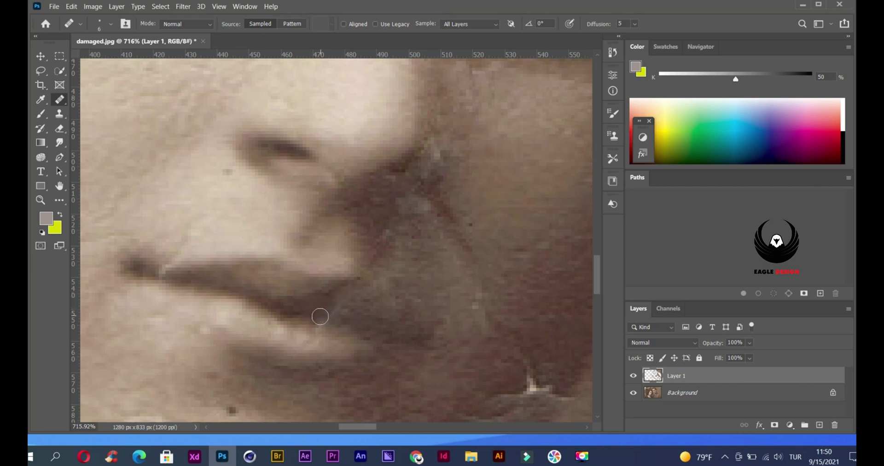
Retouch the pale spot in the shadow between the woman's nostril and her mouth with sampled skin.
scroll(354, 289, down, 3)
scroll(377, 221, up, 4)
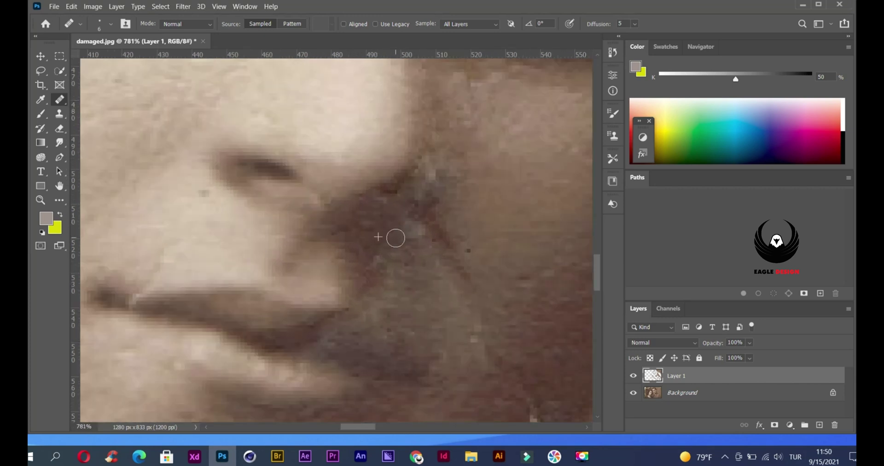
scroll(424, 235, down, 3)
scroll(391, 253, up, 4)
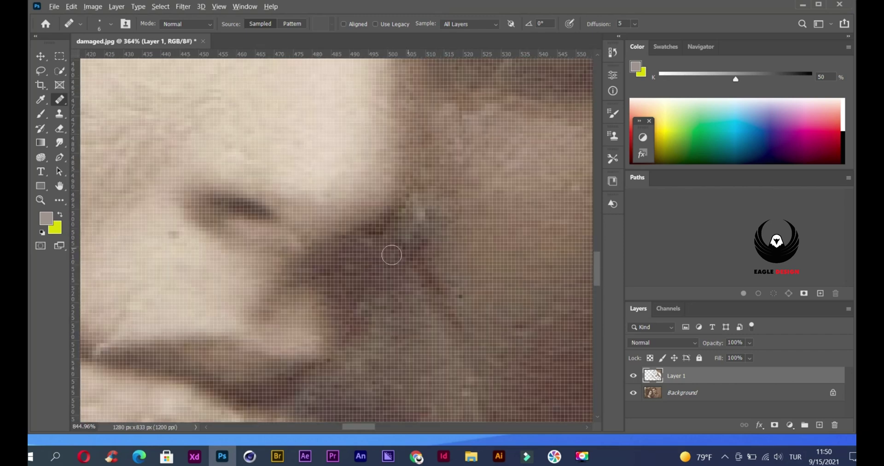
scroll(408, 238, down, 1)
scroll(416, 239, down, 3)
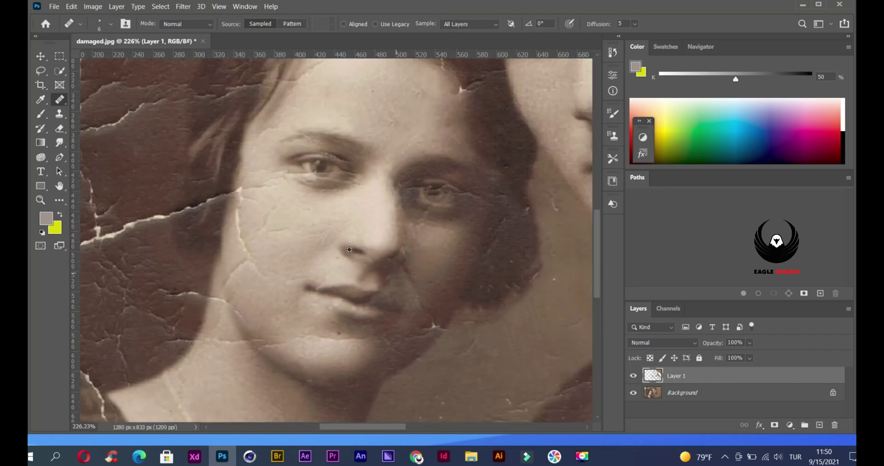
Switch to the Spot Healing Brush and heal the cracks on the woman's shaded jaw and across her chin.
right_click(66, 99)
click(92, 98)
scroll(414, 321, up, 2)
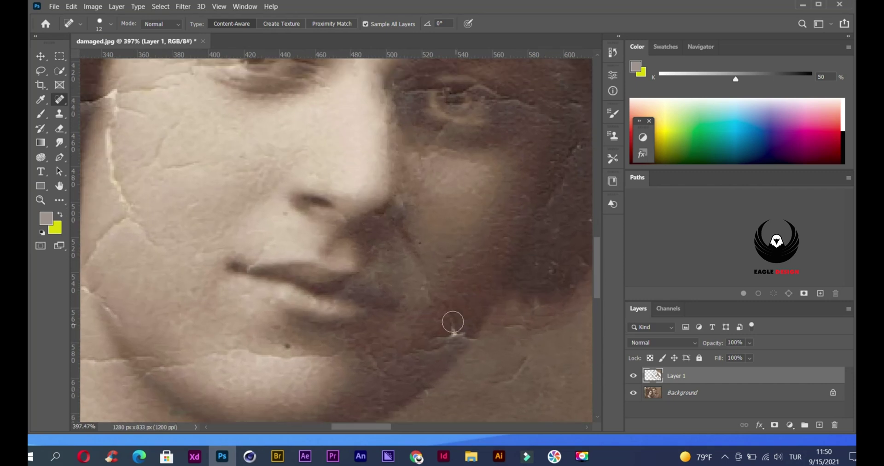
scroll(423, 352, down, 1)
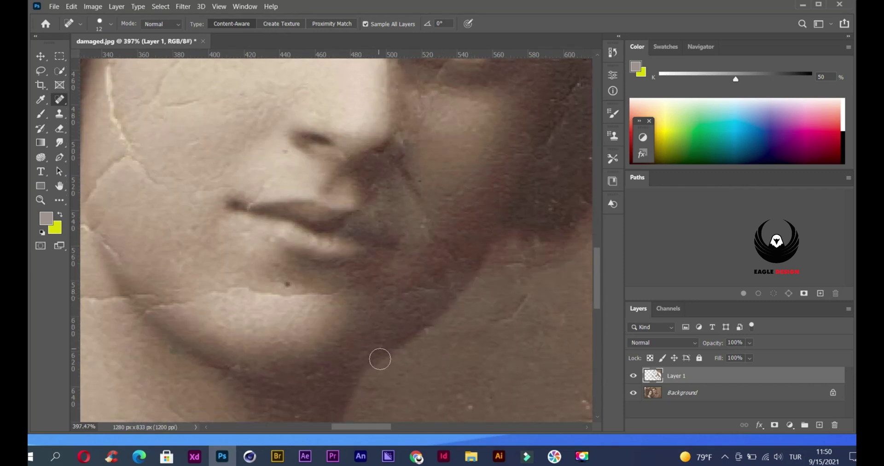
scroll(381, 357, down, 1)
mouse_move(199, 310)
mouse_down()
mouse_move(260, 296)
mouse_move(351, 297)
mouse_up()
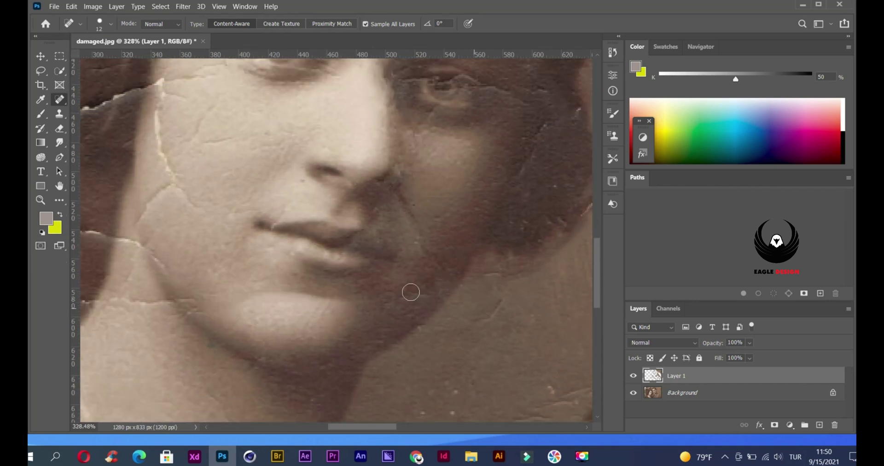
Spot-heal the long bright crack down the woman's lit cheek, its branch toward the jaw, and the creases up to her temple.
drag(160, 107, 198, 224)
drag(170, 176, 144, 216)
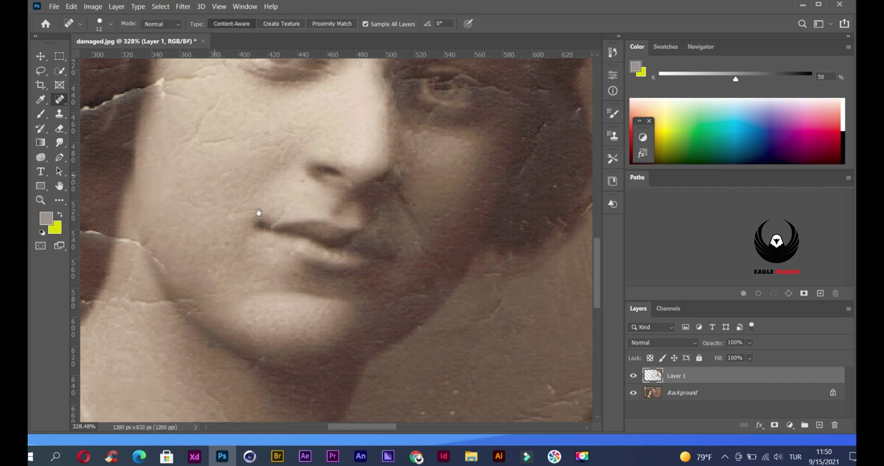
drag(258, 213, 355, 308)
drag(314, 200, 284, 237)
drag(362, 235, 357, 249)
mouse_move(265, 172)
mouse_down()
mouse_move(367, 223)
mouse_move(360, 244)
mouse_move(414, 216)
mouse_up()
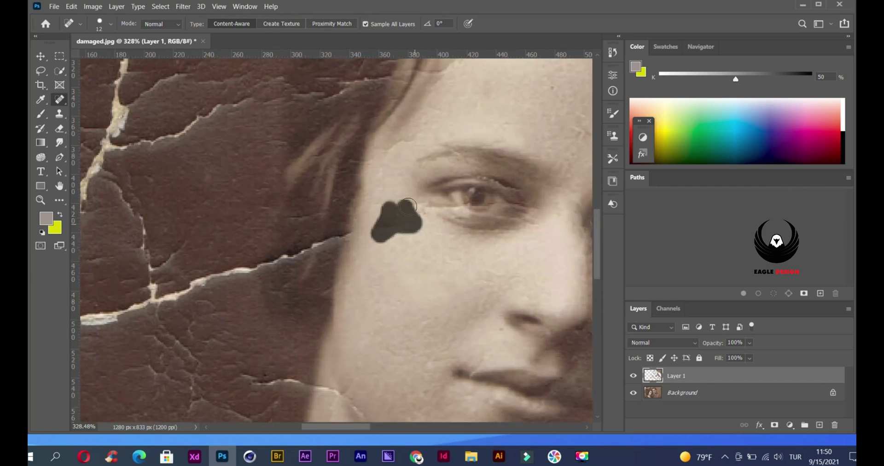
Set the spot healing brush to 7 px and heal the fine cracks around the woman's lit eye and eyebrow.
scroll(504, 232, up, 3)
click(80, 24)
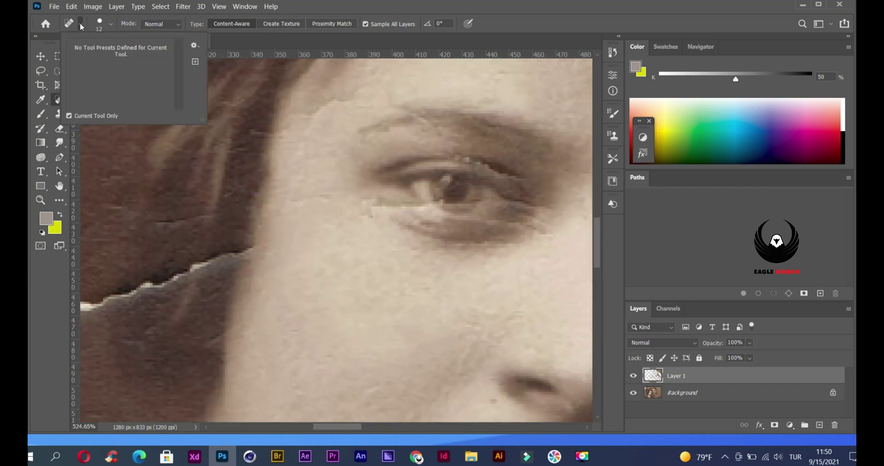
click(110, 24)
drag(379, 207, 394, 208)
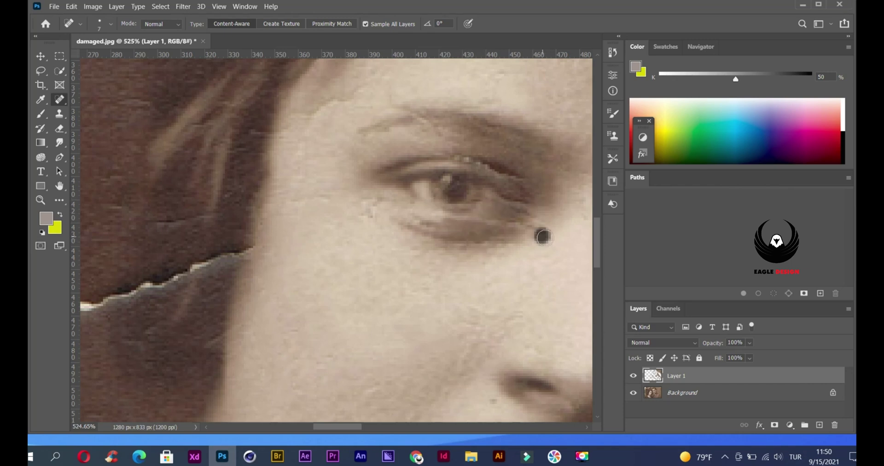
drag(357, 95, 290, 126)
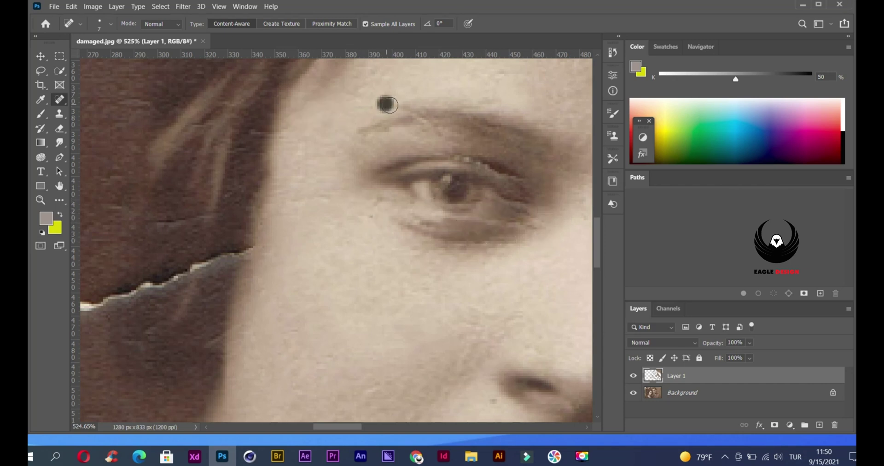
scroll(452, 153, up, 2)
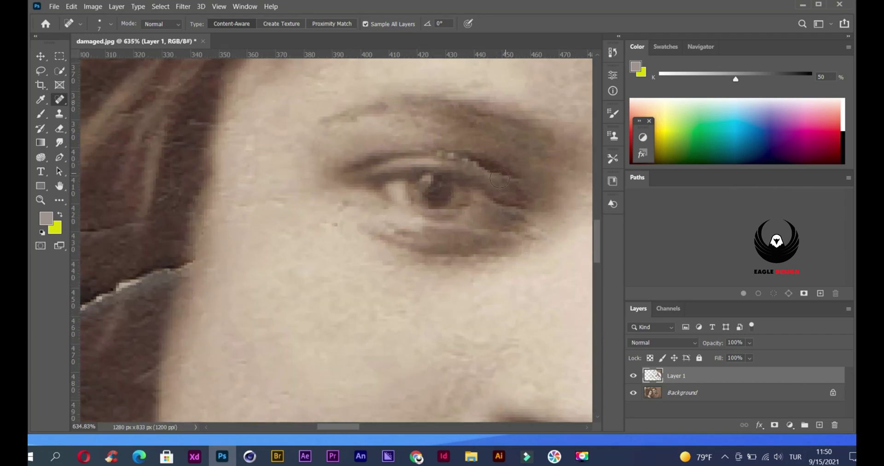
scroll(433, 189, down, 6)
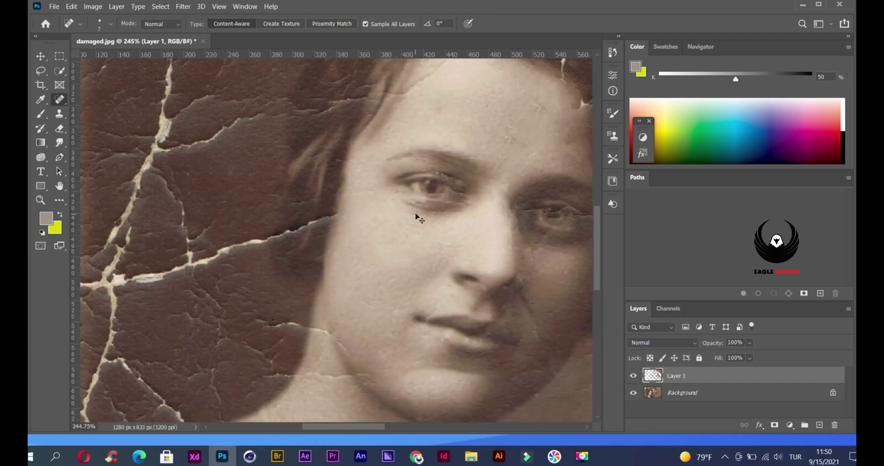
Spot-heal the white crack through the dark hair between the woman's head and the man's face.
scroll(416, 214, down, 4)
scroll(288, 227, up, 5)
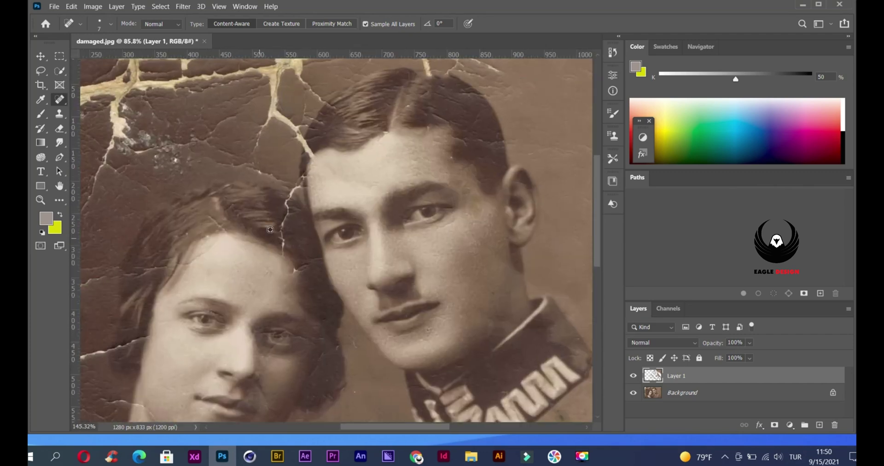
drag(295, 274, 295, 276)
drag(307, 155, 294, 234)
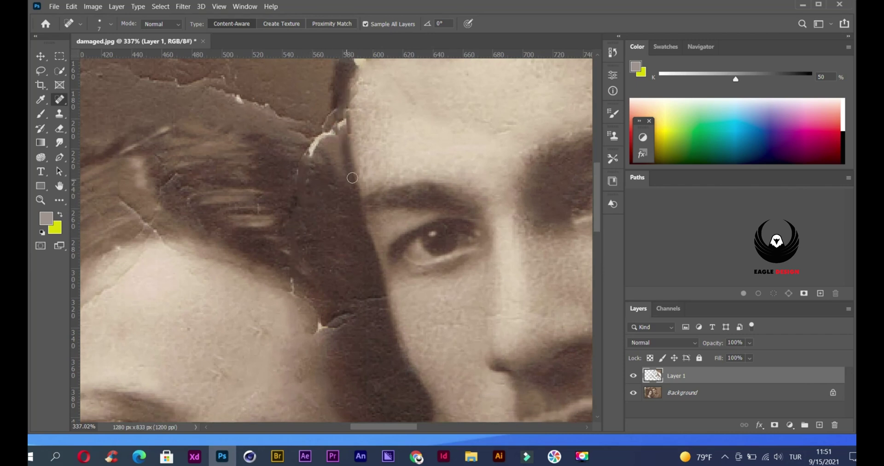
drag(320, 133, 322, 136)
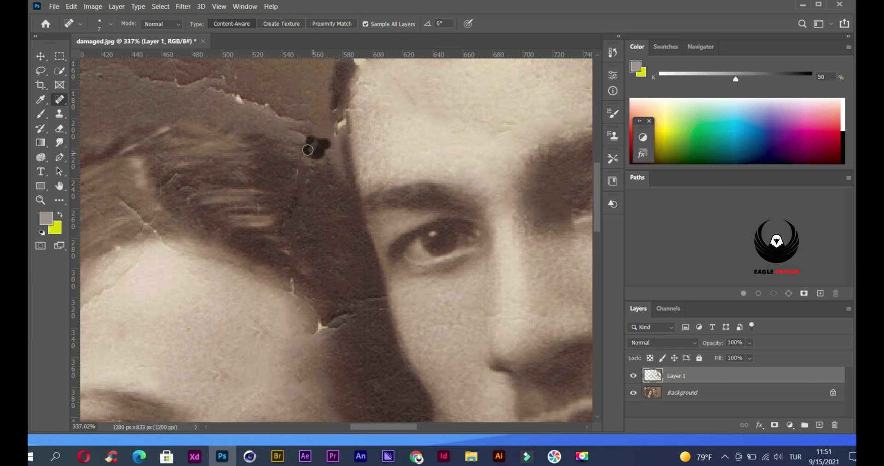
scroll(358, 217, down, 2)
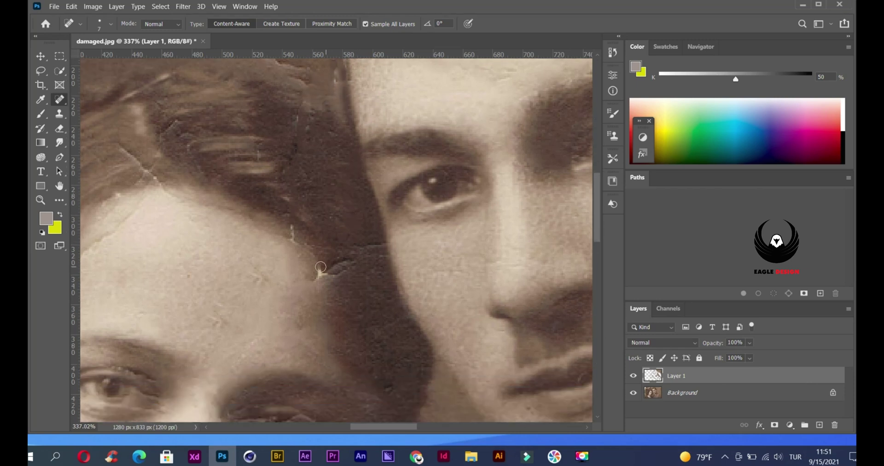
Spot-heal the crack marks along the woman's hairline and the crease across her upper forehead.
drag(294, 229, 294, 239)
scroll(304, 230, down, 1)
scroll(198, 210, up, 2)
drag(137, 141, 189, 184)
scroll(221, 207, down, 3)
scroll(169, 233, up, 2)
mouse_move(134, 239)
mouse_down()
mouse_move(179, 225)
mouse_move(239, 177)
mouse_up()
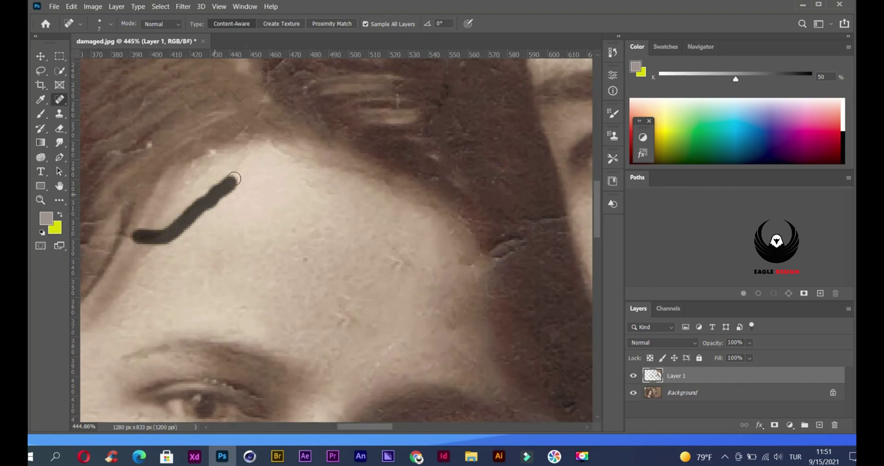
Spot-heal the cracks across the woman's shaded eye, through the hair beside it, and along the hair's lower outer edge.
scroll(310, 212, down, 3)
scroll(275, 310, up, 4)
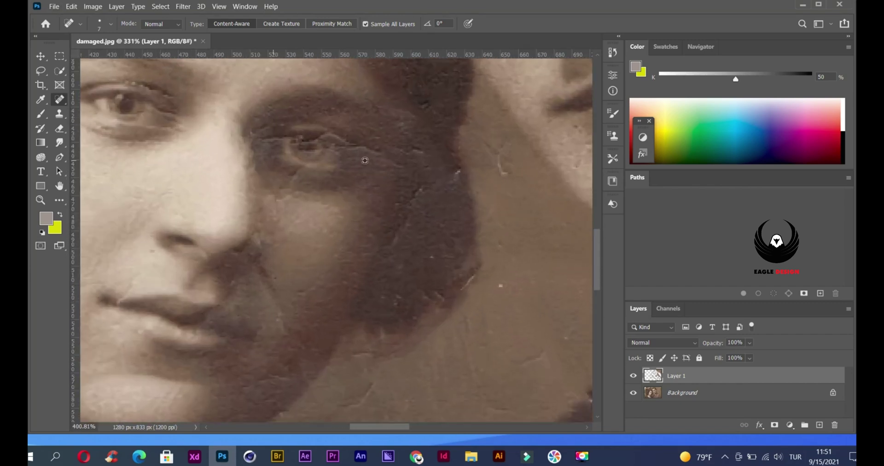
mouse_move(343, 148)
mouse_down()
mouse_move(381, 148)
mouse_move(406, 150)
mouse_up()
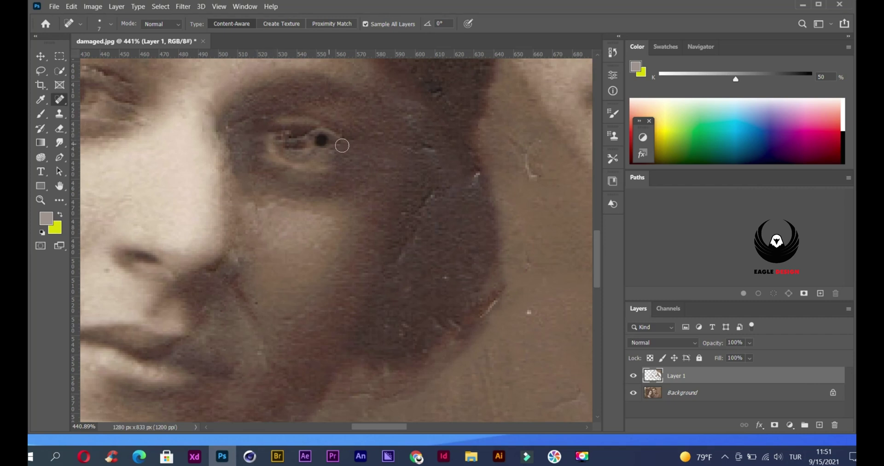
drag(433, 192, 397, 277)
drag(501, 294, 477, 323)
scroll(442, 226, down, 1)
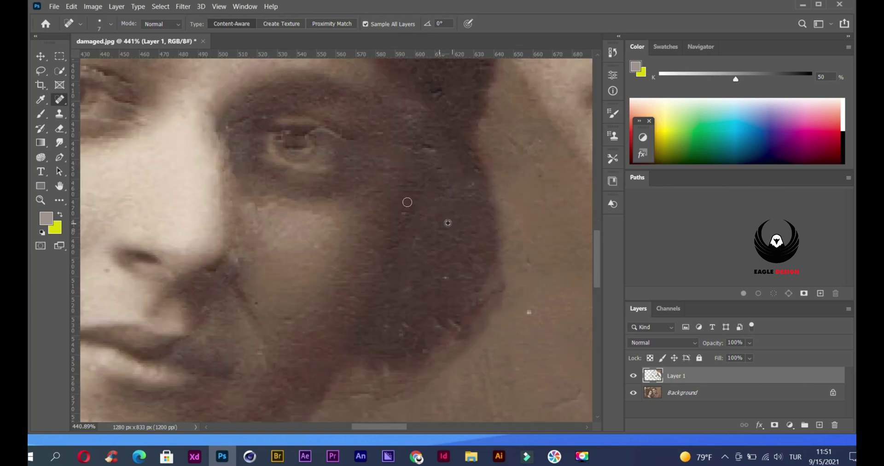
scroll(235, 145, up, 1)
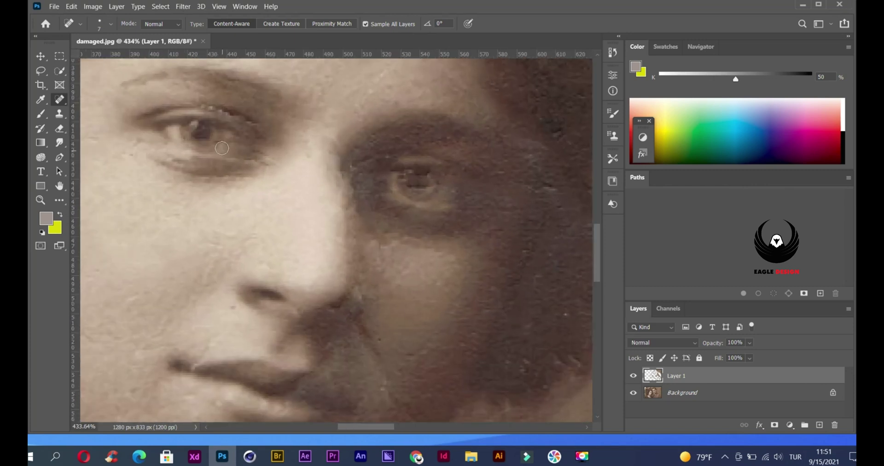
scroll(294, 161, down, 3)
scroll(337, 274, up, 1)
scroll(322, 267, down, 1)
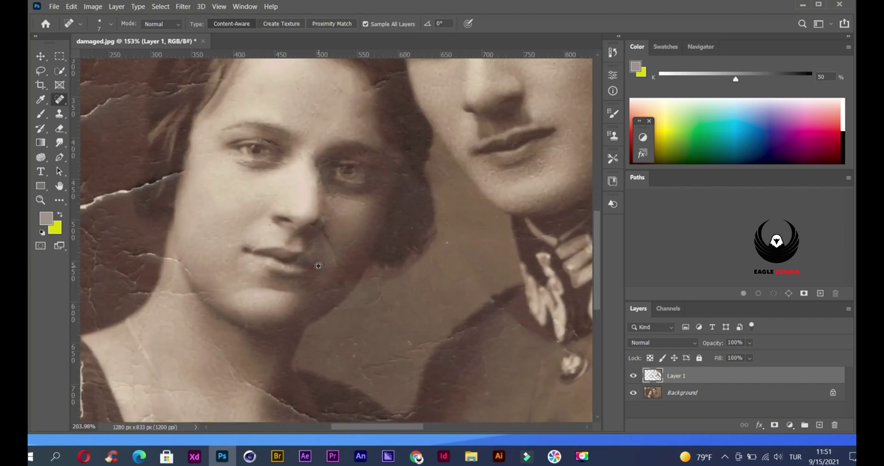
scroll(318, 265, up, 2)
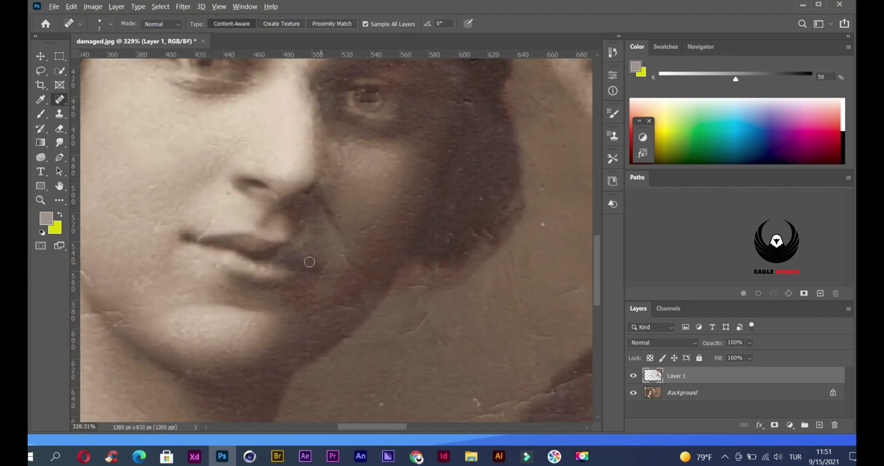
scroll(372, 275, down, 2)
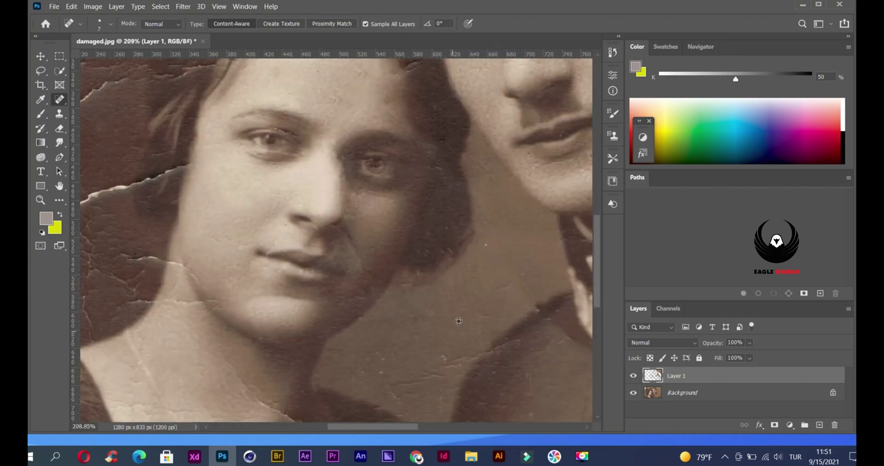
Set the spot healing brush to 33 px and heal the long cracks along the photo's lower edge, across the dress and the man's uniform.
scroll(459, 321, down, 4)
scroll(297, 387, up, 3)
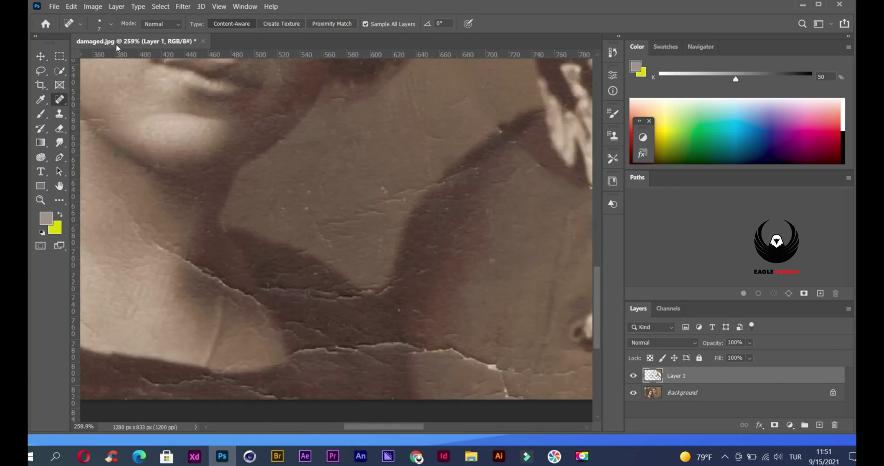
click(111, 23)
drag(312, 352, 399, 350)
scroll(309, 252, down, 2)
drag(378, 254, 476, 280)
scroll(442, 295, right, 3)
mouse_move(324, 284)
mouse_down()
mouse_move(422, 281)
mouse_move(501, 239)
mouse_move(525, 217)
mouse_up()
Spot-heal the diagonal crack at the base of the woman's neck and the cracks along the man's shoulder edge beside it.
scroll(504, 228, down, 5)
scroll(184, 200, up, 4)
mouse_move(184, 169)
mouse_down()
mouse_move(211, 199)
mouse_move(278, 231)
mouse_up()
mouse_move(240, 208)
mouse_down()
mouse_move(279, 233)
mouse_move(292, 255)
mouse_move(253, 286)
mouse_up()
drag(331, 230, 426, 233)
mouse_move(454, 112)
mouse_down()
mouse_move(381, 163)
mouse_move(379, 194)
mouse_up()
scroll(379, 175, down, 3)
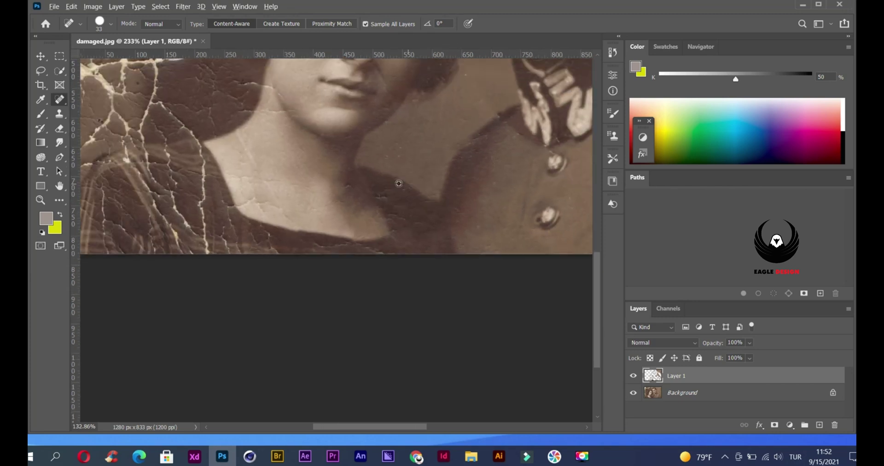
Spot-heal the cracks in the background beside the woman's face, above her cracked shoulder.
mouse_move(194, 175)
mouse_down()
mouse_move(253, 179)
mouse_move(312, 219)
mouse_move(357, 339)
mouse_up()
scroll(247, 175, up, 2)
mouse_move(449, 202)
mouse_down()
mouse_move(217, 267)
mouse_move(253, 209)
mouse_move(276, 290)
mouse_move(338, 229)
mouse_move(361, 219)
mouse_up()
mouse_move(363, 174)
mouse_down()
mouse_move(346, 217)
mouse_move(380, 130)
mouse_move(401, 247)
mouse_up()
mouse_move(327, 243)
mouse_down()
mouse_move(330, 282)
mouse_move(355, 338)
mouse_move(337, 308)
mouse_up()
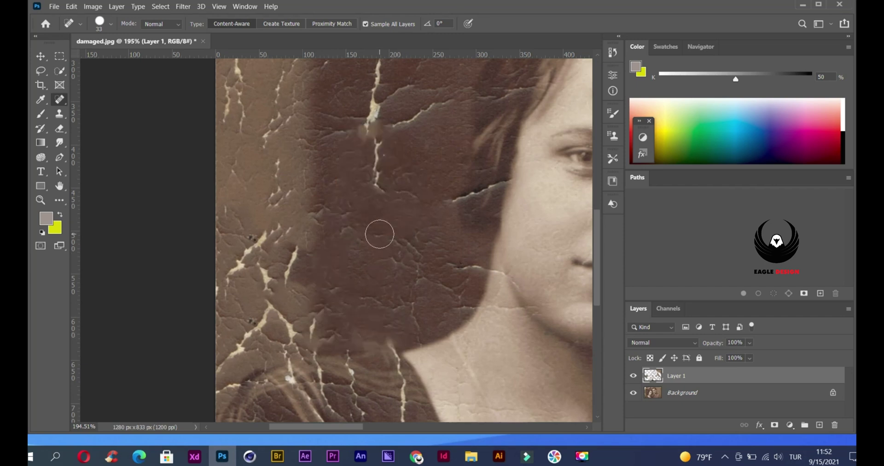
Spot-heal the long vertical white crack down the dark background beside the woman's hair.
scroll(382, 235, up, 3)
scroll(389, 238, down, 3)
mouse_move(383, 65)
mouse_down()
mouse_move(385, 302)
mouse_move(394, 214)
mouse_up()
mouse_move(392, 217)
mouse_down()
mouse_move(425, 216)
mouse_move(374, 210)
mouse_move(432, 291)
mouse_move(392, 304)
mouse_move(412, 200)
mouse_move(419, 208)
mouse_move(425, 187)
mouse_move(470, 225)
mouse_up()
scroll(433, 285, up, 3)
scroll(390, 240, down, 3)
Spot-heal the white cracks across the dark background above and beside the woman's head.
scroll(332, 194, up, 5)
mouse_move(444, 108)
mouse_down()
mouse_move(430, 133)
mouse_move(413, 112)
mouse_move(413, 137)
mouse_up()
mouse_move(413, 168)
mouse_down()
mouse_move(438, 119)
mouse_move(477, 103)
mouse_move(489, 157)
mouse_up()
mouse_move(424, 120)
mouse_down()
mouse_move(374, 172)
mouse_move(370, 137)
mouse_move(346, 166)
mouse_move(353, 195)
mouse_move(367, 186)
mouse_move(327, 173)
mouse_move(314, 183)
mouse_move(301, 154)
mouse_move(291, 208)
mouse_up()
mouse_move(304, 171)
mouse_down()
mouse_move(317, 134)
mouse_move(296, 146)
mouse_move(265, 127)
mouse_up()
mouse_move(296, 98)
mouse_down()
mouse_move(253, 197)
mouse_move(257, 144)
mouse_move(218, 235)
mouse_up()
Spot-heal the remaining cracks along the light background strip at the photo's outer edge and in the upper background.
mouse_move(230, 123)
mouse_down()
mouse_move(191, 207)
mouse_move(227, 203)
mouse_move(281, 177)
mouse_up()
mouse_move(270, 103)
mouse_down()
mouse_move(181, 104)
mouse_move(287, 111)
mouse_move(209, 233)
mouse_move(211, 328)
mouse_move(199, 358)
mouse_up()
drag(220, 199, 217, 209)
scroll(216, 209, down, 1)
mouse_move(292, 184)
mouse_down()
mouse_move(261, 281)
mouse_move(241, 373)
mouse_move(259, 316)
mouse_move(324, 226)
mouse_move(336, 247)
mouse_up()
scroll(330, 233, down, 1)
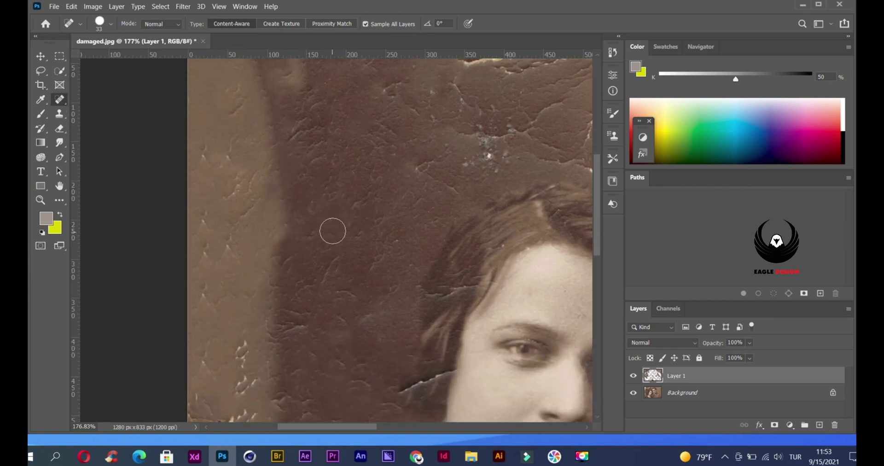
scroll(405, 168, down, 2)
scroll(481, 131, up, 1)
scroll(494, 155, up, 2)
mouse_move(213, 177)
mouse_down()
mouse_move(507, 136)
mouse_move(263, 175)
mouse_up()
mouse_move(363, 202)
mouse_down()
mouse_move(381, 132)
mouse_move(454, 188)
mouse_move(407, 259)
mouse_move(380, 182)
mouse_move(276, 253)
mouse_move(375, 238)
mouse_up()
Switch to the healing brush at 54 px and heal the dark smudge in the background beside the man's hair.
right_click(61, 102)
click(90, 109)
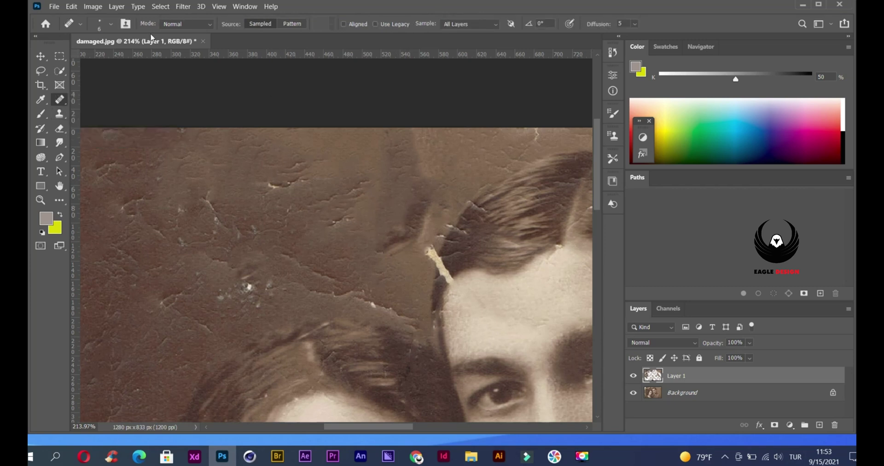
click(110, 24)
mouse_move(394, 206)
mouse_down()
mouse_move(410, 195)
mouse_move(367, 212)
mouse_move(403, 214)
mouse_move(408, 142)
mouse_up()
click(409, 142)
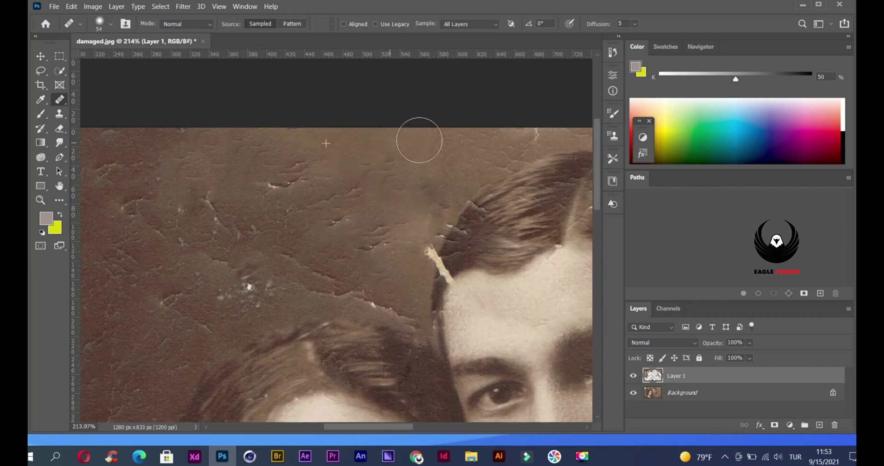
Reduce the healing brush to 14 px for the torn area above the man's head.
scroll(501, 158, down, 7)
scroll(500, 158, up, 5)
key(bracketleft)
key(bracketleft)
key(bracketleft)
key(bracketleft)
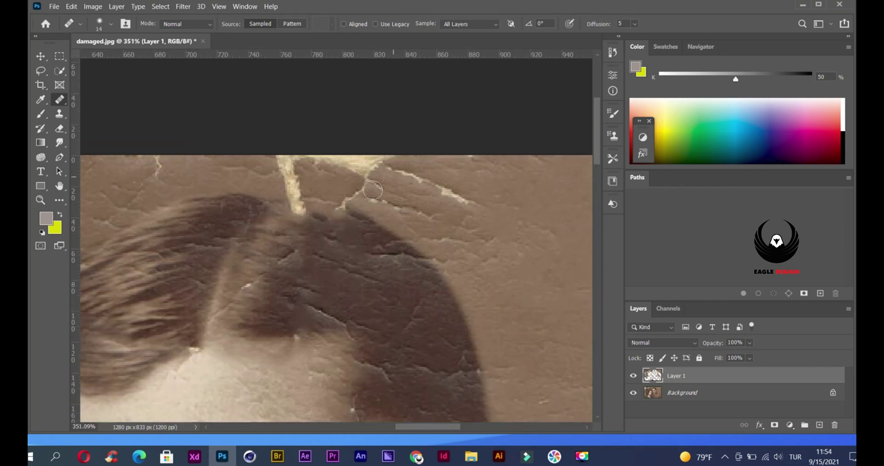
right_click(59, 105)
click(106, 99)
scroll(510, 179, down, 2)
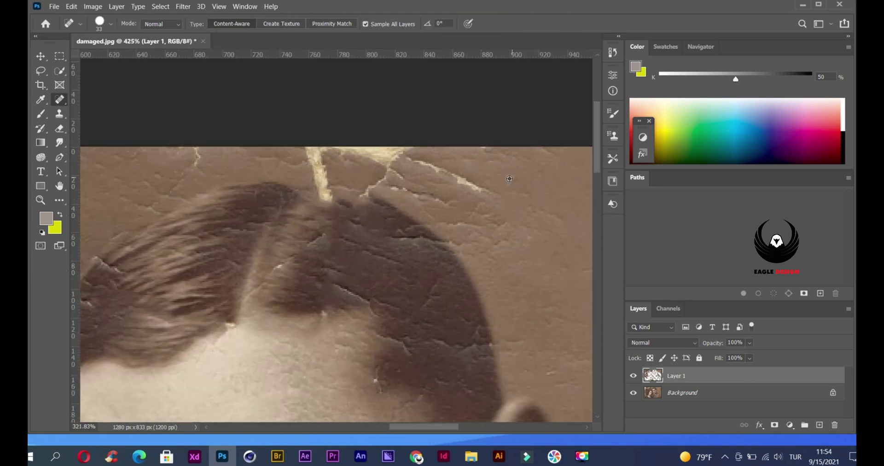
scroll(509, 179, down, 2)
alt+click(551, 174)
click(501, 184)
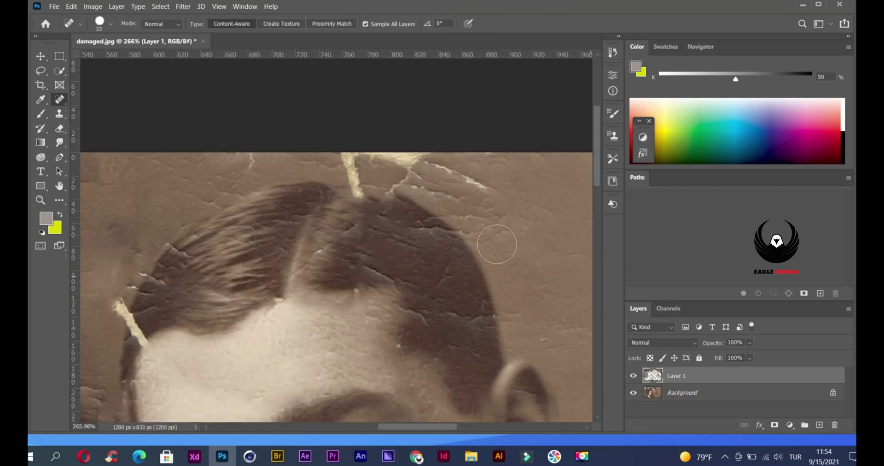
right_click(65, 101)
click(106, 108)
Sample clean background beside the man's hair and heal the cream tears and cracks above his head.
scroll(456, 180, up, 3)
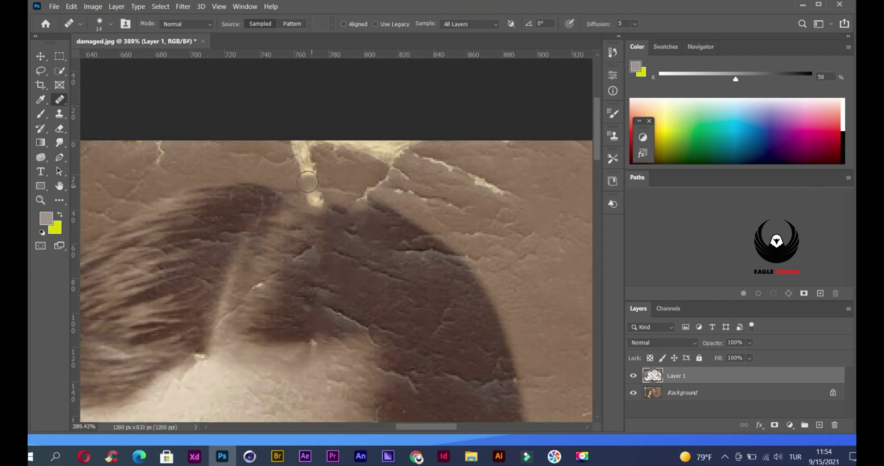
alt+click(566, 233)
drag(345, 146, 299, 147)
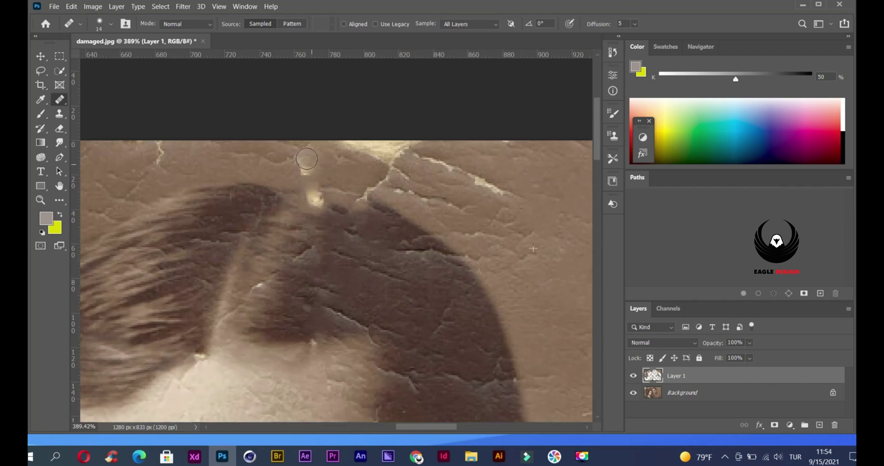
drag(398, 151, 362, 157)
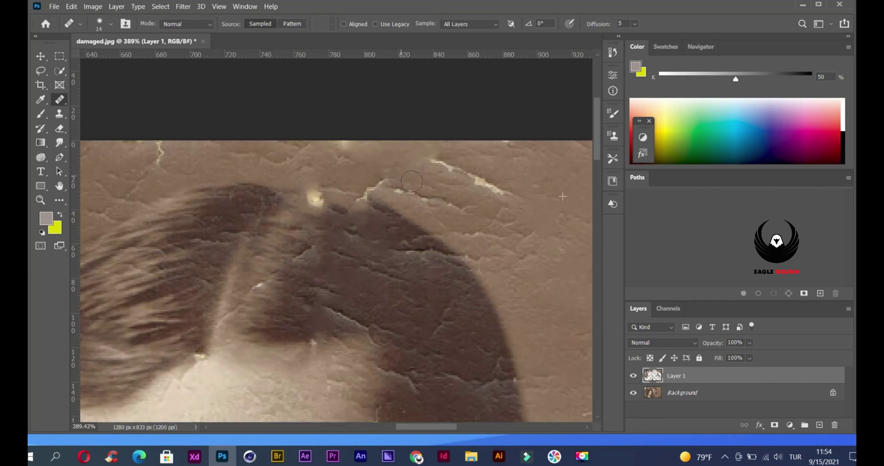
drag(493, 191, 383, 189)
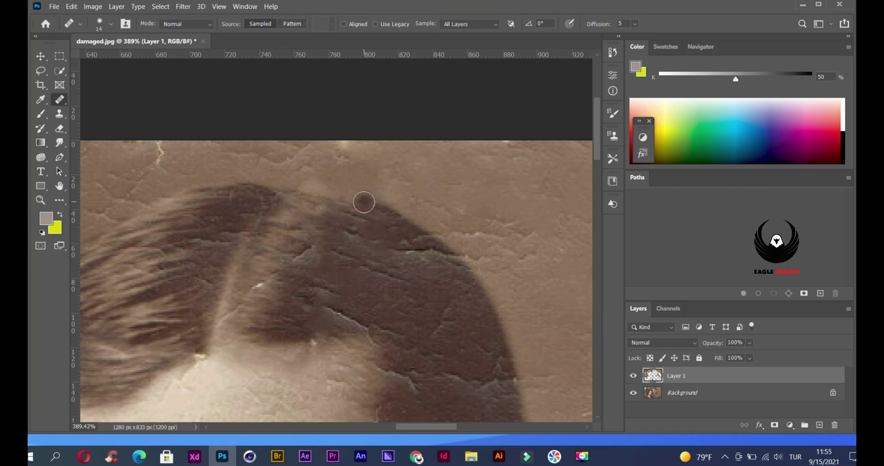
Switch to the spot healing brush and heal the top of the man's parting and the white spots above the woman's head.
right_click(61, 104)
click(100, 98)
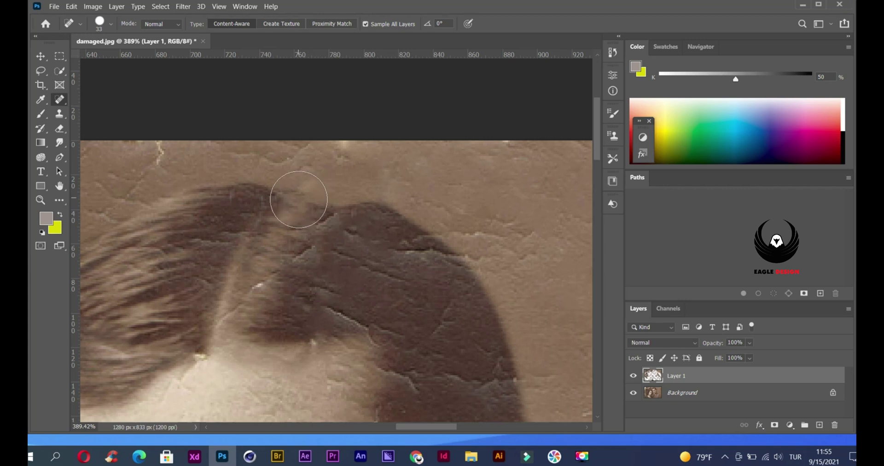
scroll(378, 198, down, 8)
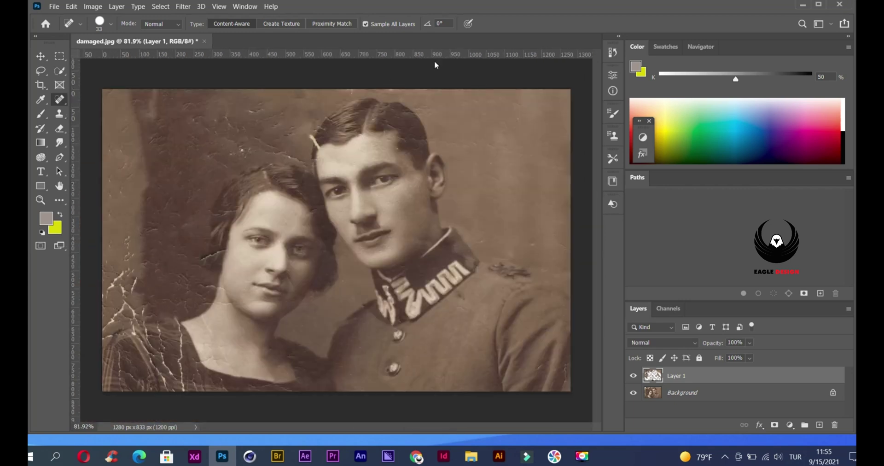
drag(249, 153, 250, 152)
drag(302, 94, 306, 134)
Set the spot healing brush to 12 px and heal the cream tear at the corner of the man's hairline.
scroll(306, 134, up, 8)
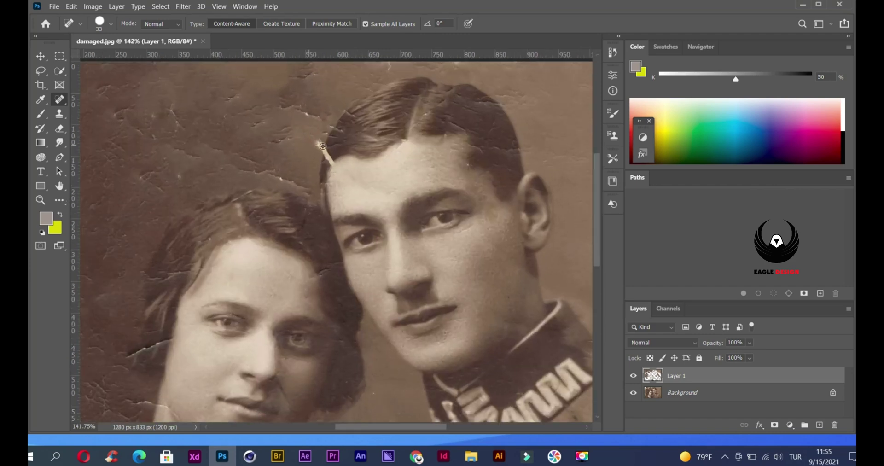
mouse_move(295, 88)
mouse_down()
mouse_move(283, 154)
mouse_move(312, 154)
mouse_up()
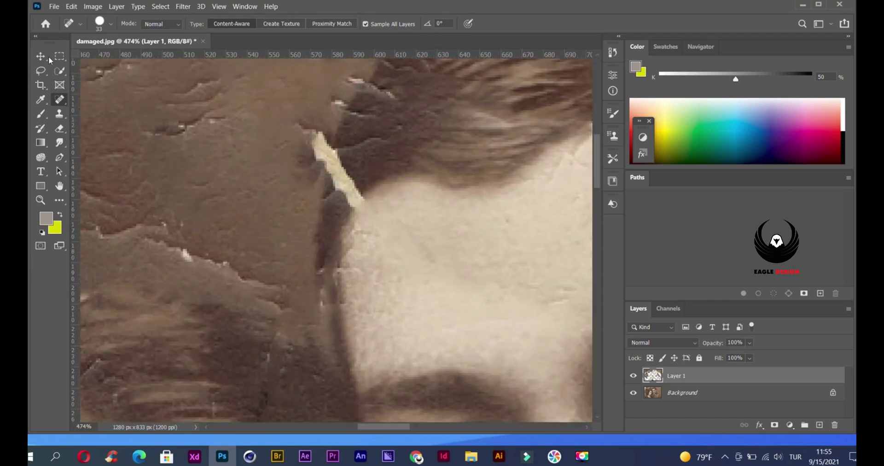
click(100, 22)
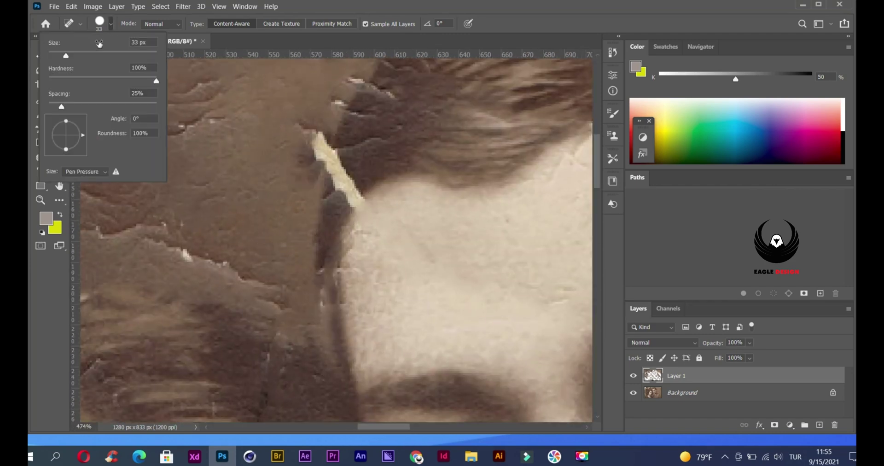
mouse_move(347, 157)
mouse_down()
mouse_move(336, 189)
mouse_move(353, 174)
mouse_move(348, 196)
mouse_move(354, 184)
mouse_move(349, 147)
mouse_move(337, 198)
mouse_up()
mouse_move(321, 121)
mouse_down()
mouse_move(302, 160)
mouse_move(318, 115)
mouse_up()
mouse_move(322, 117)
mouse_down()
mouse_move(314, 162)
mouse_move(318, 129)
mouse_move(356, 108)
mouse_up()
scroll(319, 130, up, 2)
scroll(415, 86, up, 2)
Spot-heal the crack marks around the man's outer hair edge and the background crack running above the woman's hair.
drag(423, 110, 415, 112)
drag(389, 153, 372, 177)
mouse_move(320, 129)
mouse_down()
mouse_move(266, 99)
mouse_move(184, 220)
mouse_up()
drag(235, 193, 158, 211)
scroll(253, 248, down, 5)
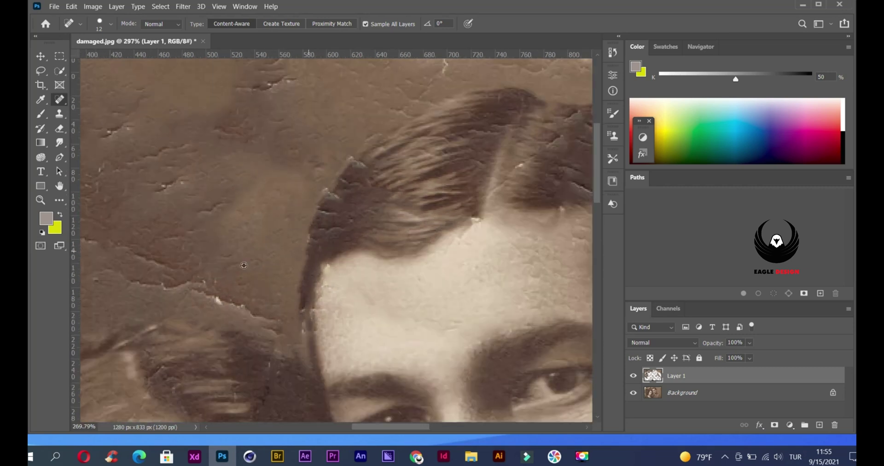
drag(220, 277, 226, 279)
drag(258, 303, 210, 278)
Set the spot healing brush to 65 px and heal the crack marks across the upper background above the woman.
scroll(251, 219, down, 5)
scroll(252, 123, up, 2)
right_click(59, 99)
click(95, 101)
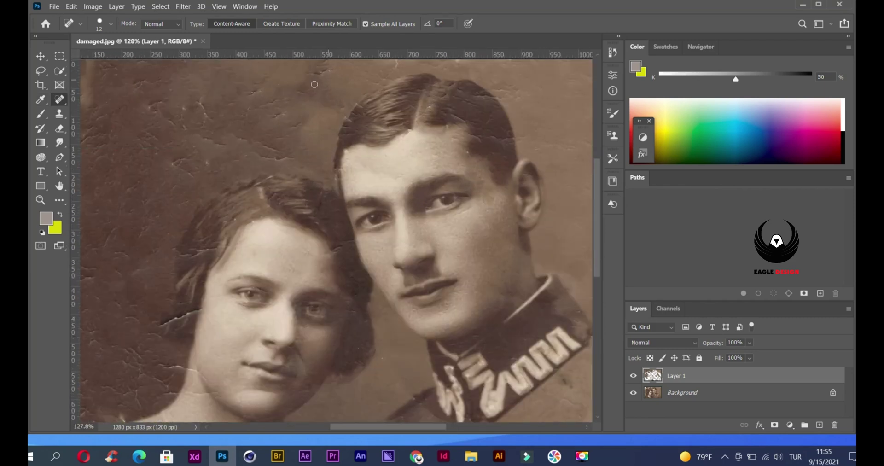
click(101, 25)
click(83, 55)
mouse_move(315, 88)
mouse_down()
mouse_move(198, 110)
mouse_move(217, 123)
mouse_move(263, 118)
mouse_move(209, 147)
mouse_move(196, 124)
mouse_up()
Spot-heal the heavily cracked light background above the woman's shoulder at the photo's outer edge.
scroll(217, 119, up, 1)
scroll(206, 231, down, 2)
drag(121, 233, 147, 263)
drag(212, 192, 370, 128)
scroll(235, 307, up, 4)
mouse_move(232, 310)
mouse_down()
mouse_move(239, 279)
mouse_move(196, 327)
mouse_move(221, 355)
mouse_move(276, 295)
mouse_move(235, 198)
mouse_up()
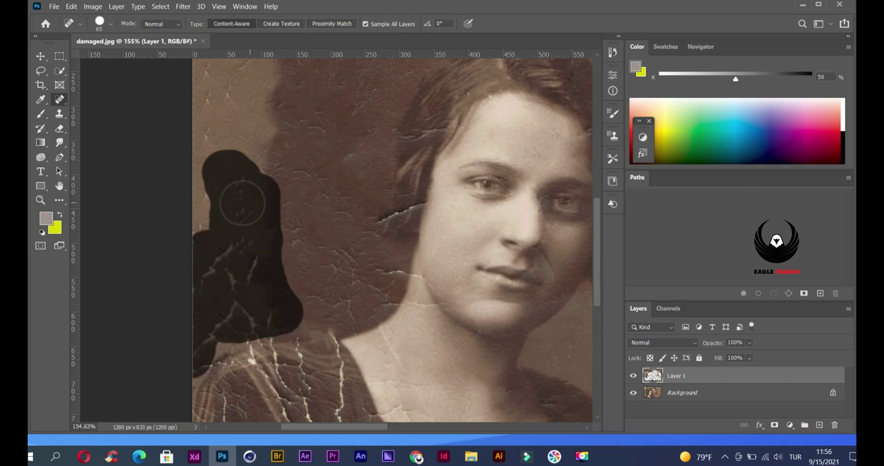
Set the spot healing brush to 31 px and heal the white crack through the woman's hair beside her cheek.
scroll(430, 177, up, 3)
click(111, 24)
drag(78, 57, 74, 58)
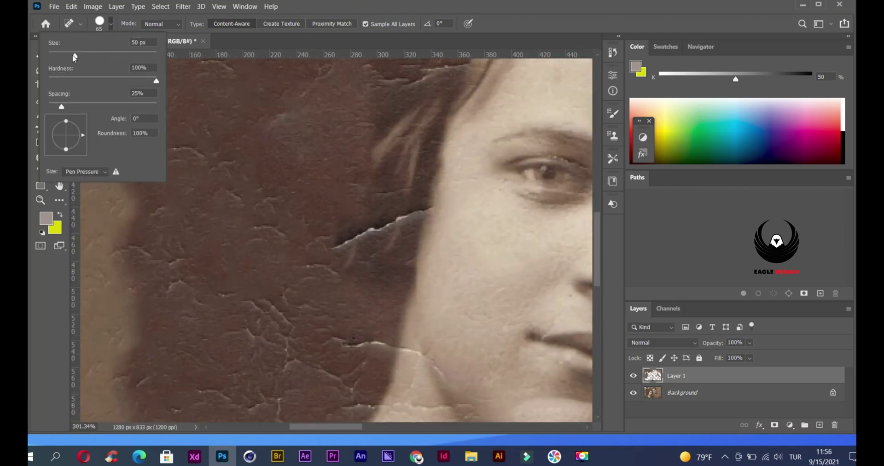
mouse_move(331, 237)
mouse_down()
mouse_move(411, 206)
mouse_move(453, 159)
mouse_up()
scroll(373, 245, up, 3)
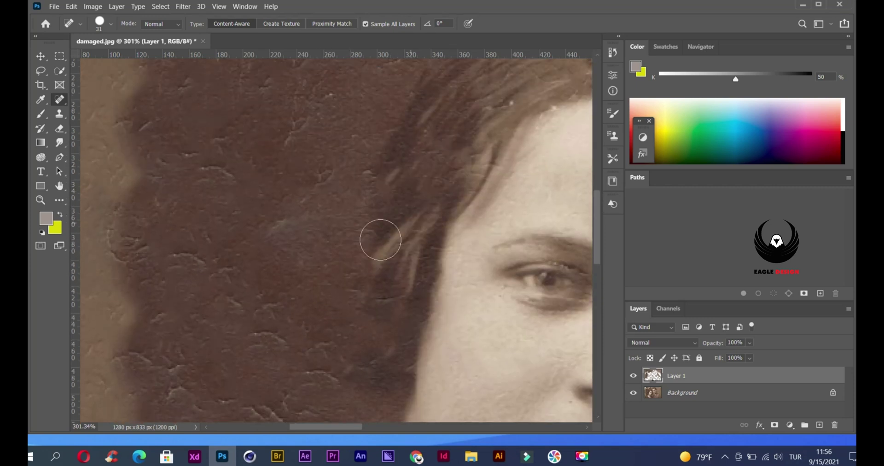
Spot-heal the cracks crossing the woman's jaw and neck and the adjoining dark background.
scroll(373, 253, down, 2)
scroll(373, 252, down, 2)
mouse_move(302, 222)
mouse_down()
mouse_move(284, 269)
mouse_move(272, 272)
mouse_move(292, 315)
mouse_up()
scroll(270, 284, down, 2)
mouse_move(263, 281)
mouse_down()
mouse_move(293, 279)
mouse_move(397, 323)
mouse_up()
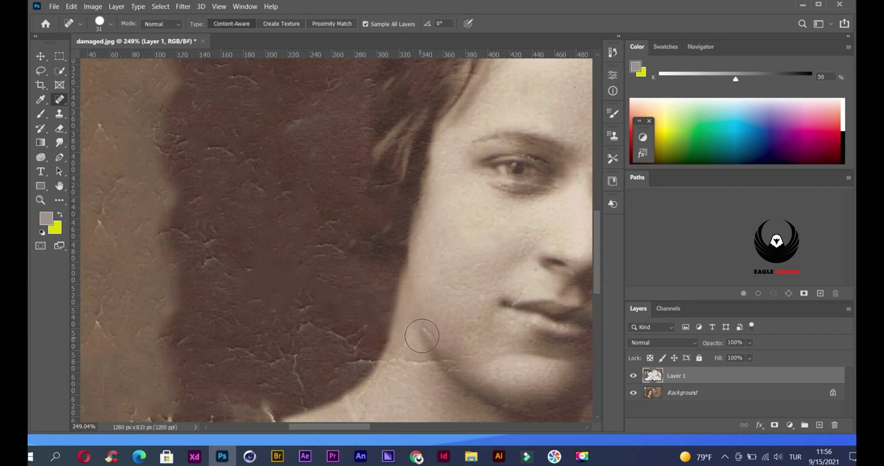
scroll(435, 352, down, 1)
click(406, 318)
Spot-heal the branching cracks in the dark background between the woman's hair and her shoulder.
drag(349, 320, 355, 286)
click(307, 281)
drag(311, 229, 327, 304)
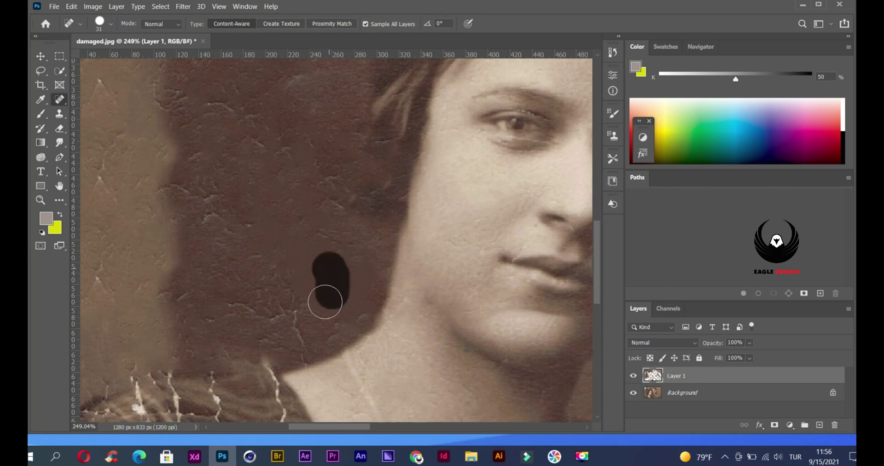
scroll(366, 230, down, 2)
mouse_move(315, 237)
mouse_down()
mouse_move(300, 284)
mouse_move(334, 282)
mouse_move(352, 293)
mouse_move(341, 275)
mouse_up()
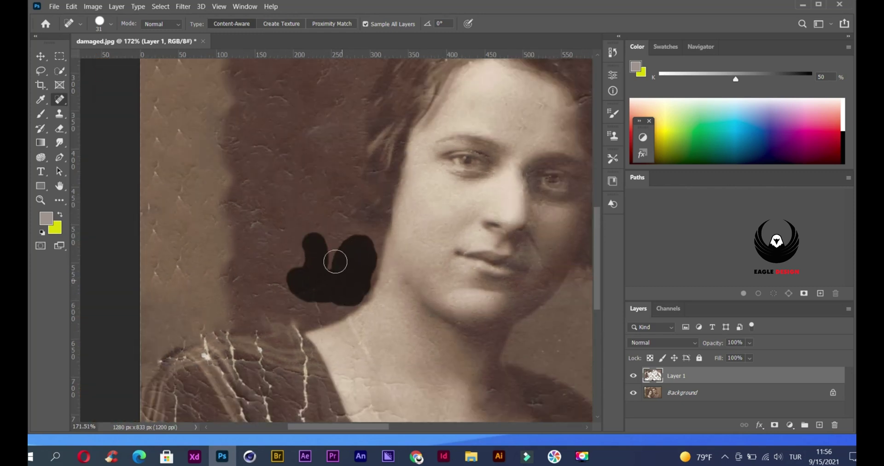
mouse_move(323, 222)
mouse_down()
mouse_move(241, 215)
mouse_move(263, 239)
mouse_up()
Spot-heal the white cracks running down over the top of the woman's shoulder and the upper part of her dress.
scroll(270, 300, down, 2)
scroll(271, 300, up, 2)
mouse_move(281, 168)
mouse_down()
mouse_move(308, 222)
mouse_move(313, 336)
mouse_up()
click(299, 190)
drag(206, 173, 240, 248)
drag(245, 183, 258, 229)
drag(267, 277, 273, 291)
click(241, 174)
drag(242, 163, 267, 155)
drag(198, 216, 218, 251)
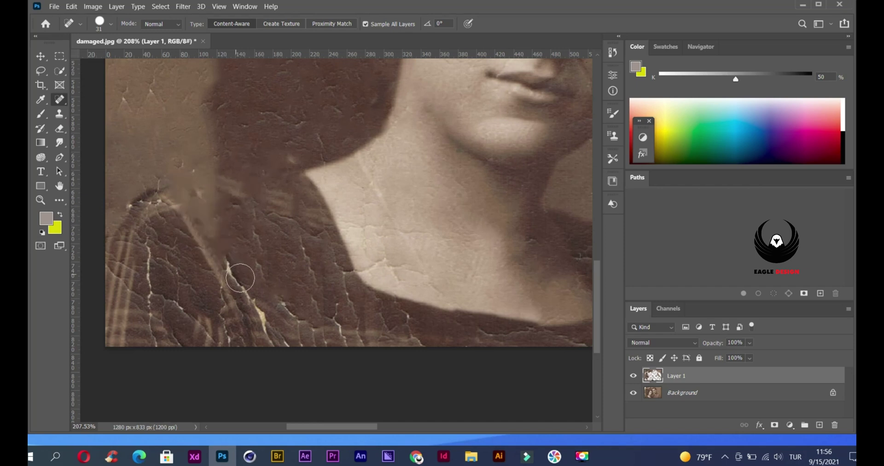
Spot-heal the white cracks in the lower part of the woman's dress along the photo's bottom edge.
drag(272, 327, 280, 321)
drag(333, 328, 349, 345)
click(335, 316)
click(317, 306)
drag(164, 204, 168, 200)
drag(413, 336, 391, 323)
click(290, 338)
click(320, 340)
click(298, 337)
Spot-heal the remaining white cracks down the woman's sleeve and at the top of her shoulder.
drag(151, 253, 161, 335)
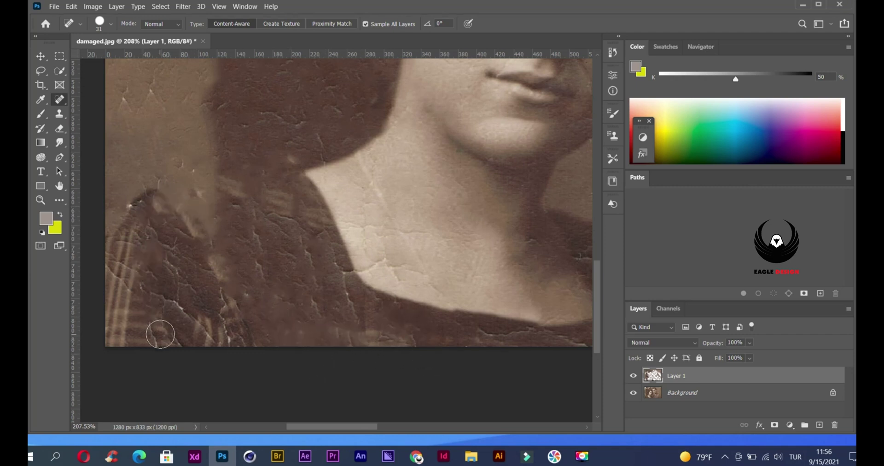
drag(205, 305, 240, 355)
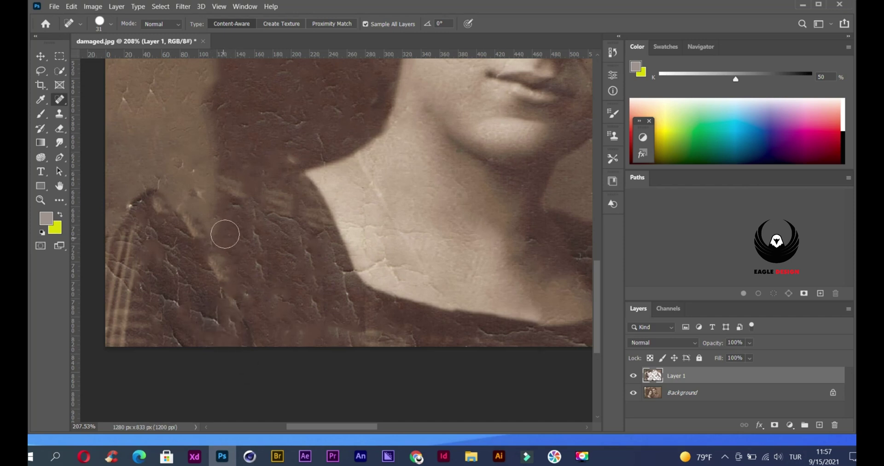
drag(179, 190, 166, 200)
Spot-heal the cracks in the dress below the neckline and the creases across the woman's neck and chest.
scroll(190, 242, down, 5)
scroll(391, 306, up, 3)
drag(356, 297, 425, 296)
drag(336, 294, 358, 296)
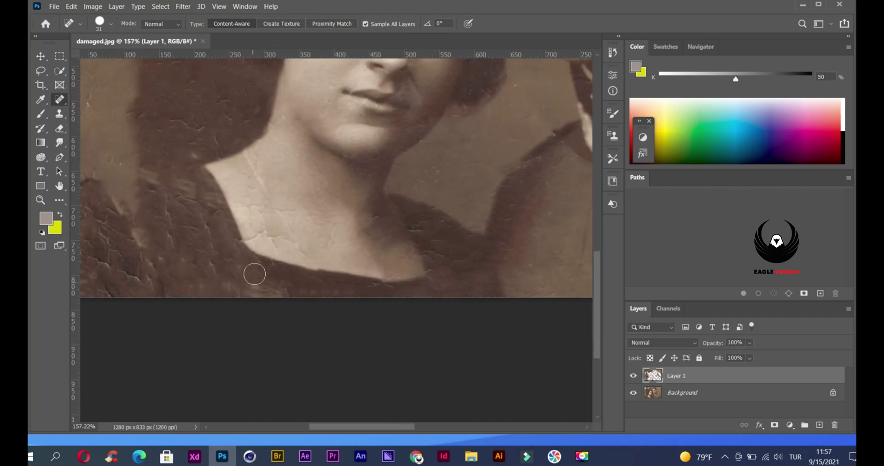
drag(263, 236, 300, 229)
drag(255, 168, 286, 218)
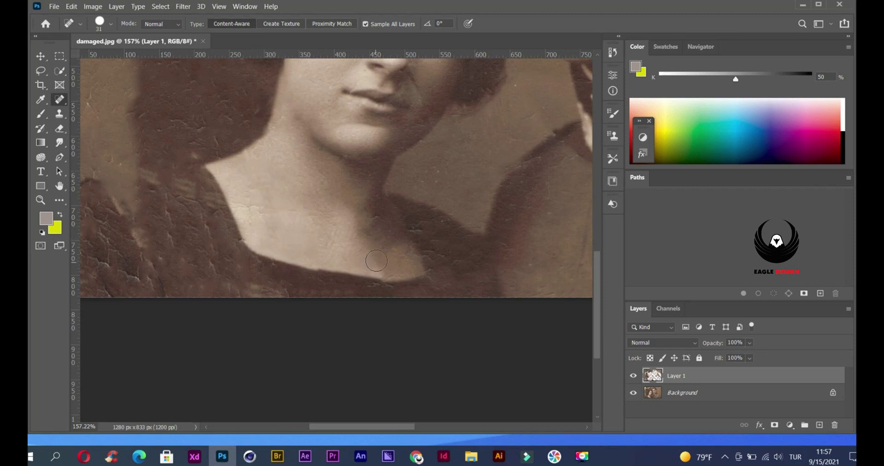
Spot-heal the cracks across the dark side of the man's hair, from the parting down toward his ear.
scroll(442, 252, down, 3)
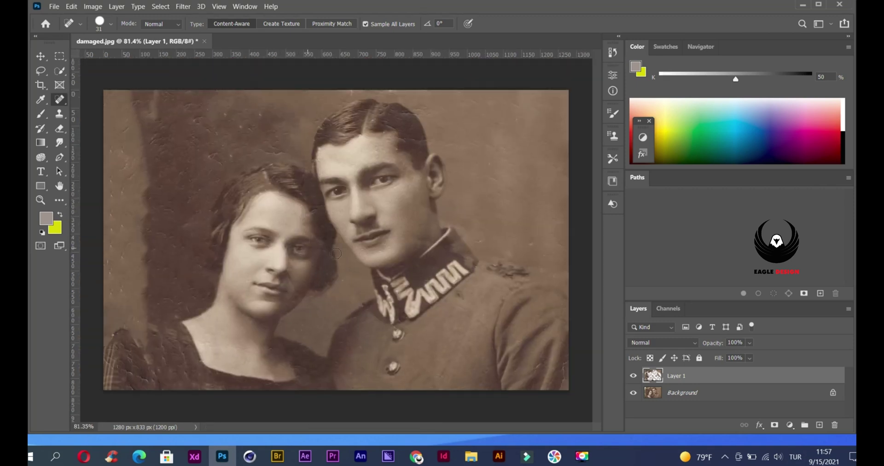
scroll(406, 120, up, 5)
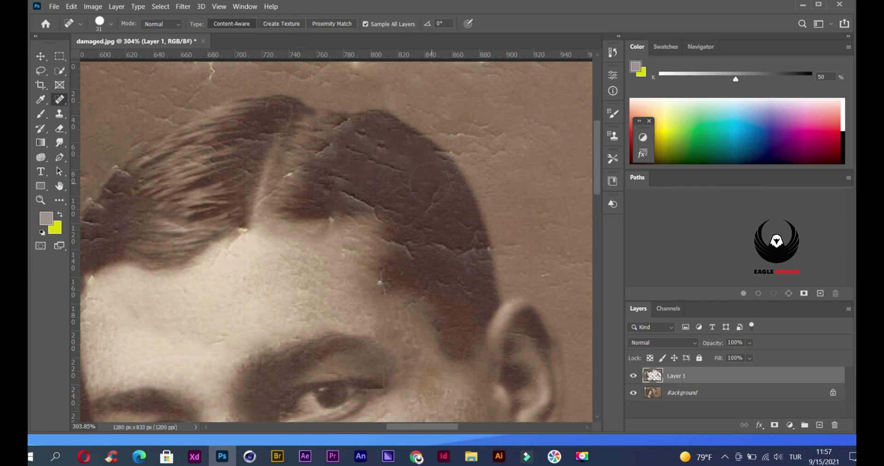
drag(430, 184, 470, 292)
drag(378, 185, 371, 145)
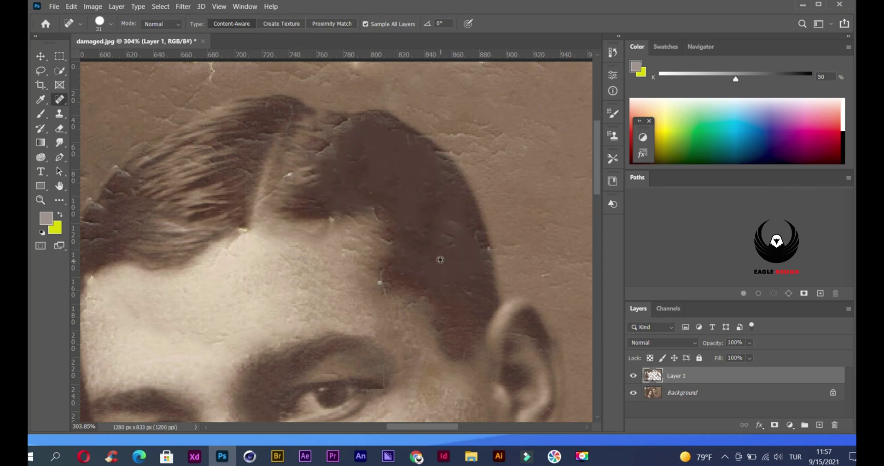
scroll(441, 262, down, 4)
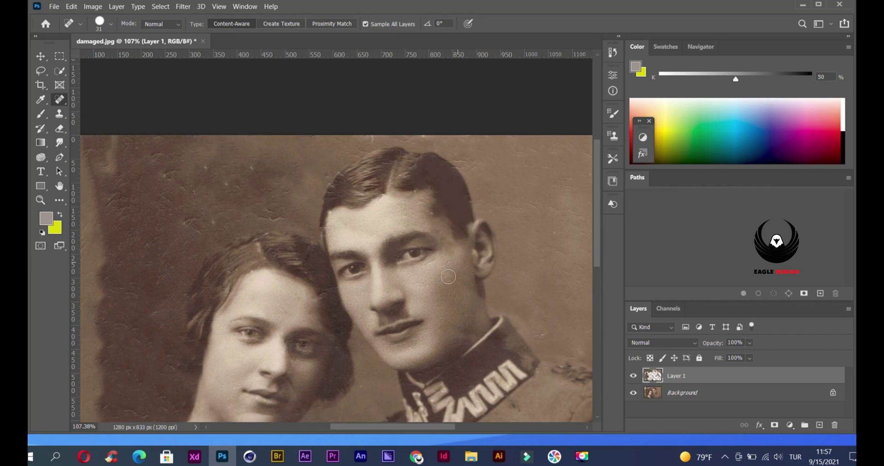
Compare the whole restored photo with the damaged original by hiding and reshowing Layer 1 several times.
scroll(451, 271, down, 3)
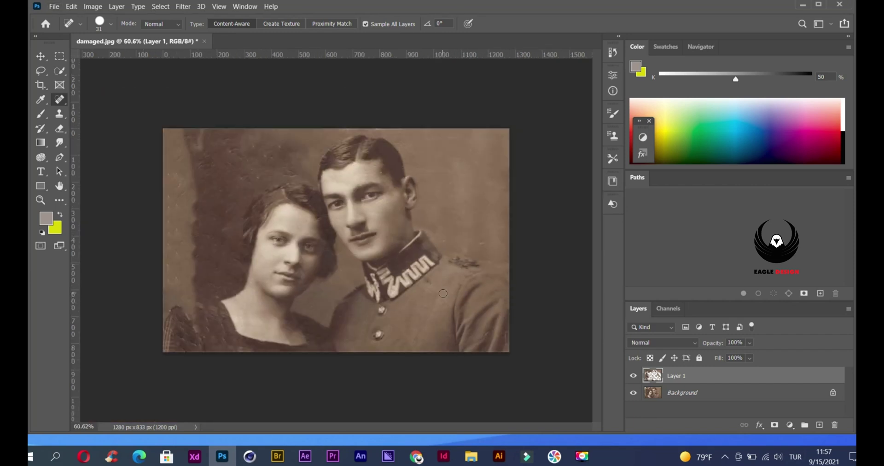
scroll(170, 368, down, 1)
click(633, 376)
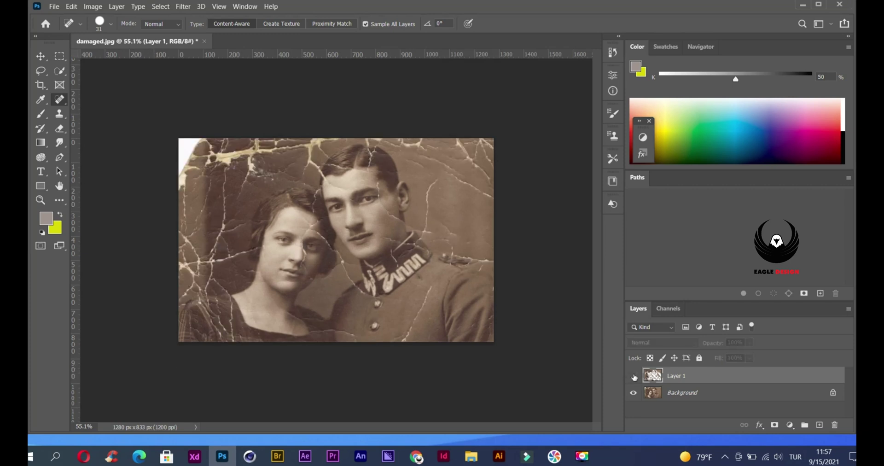
click(634, 376)
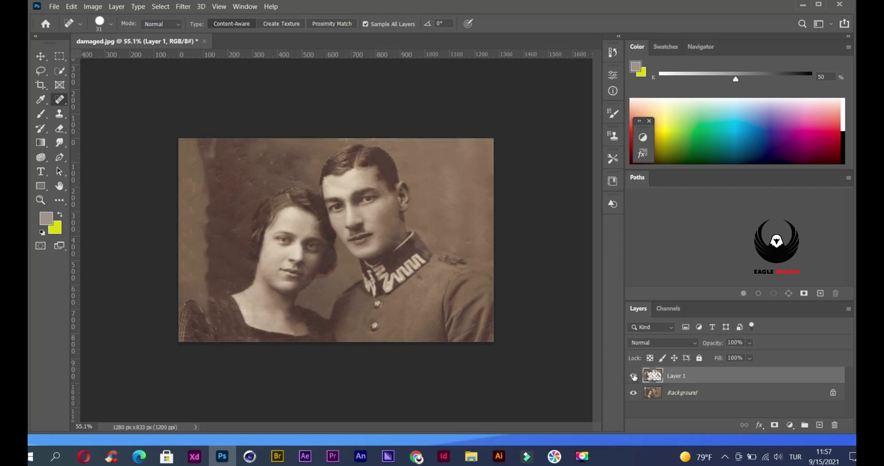
scroll(210, 358, up, 4)
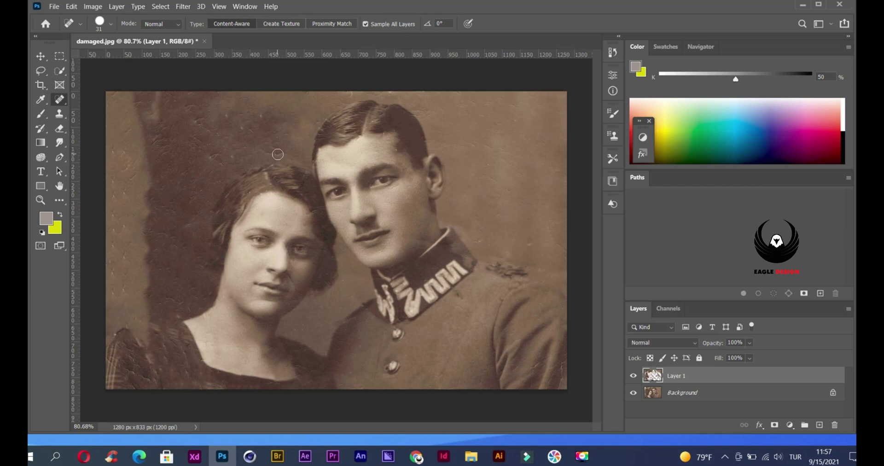
click(634, 377)
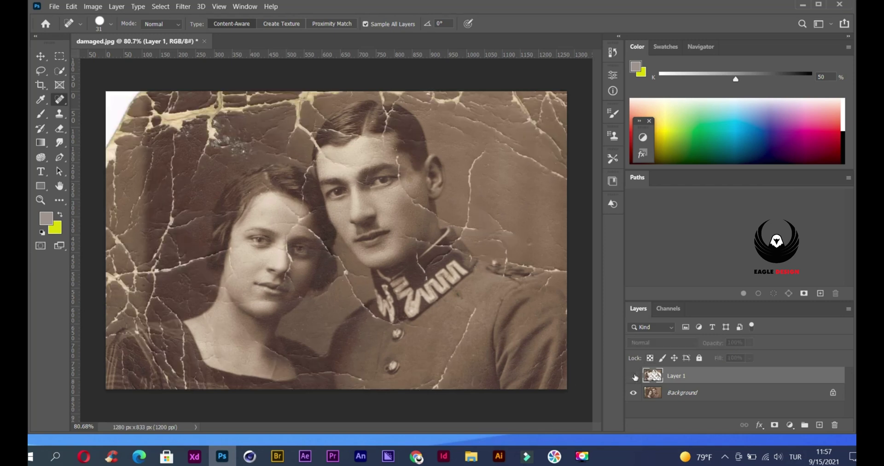
click(634, 376)
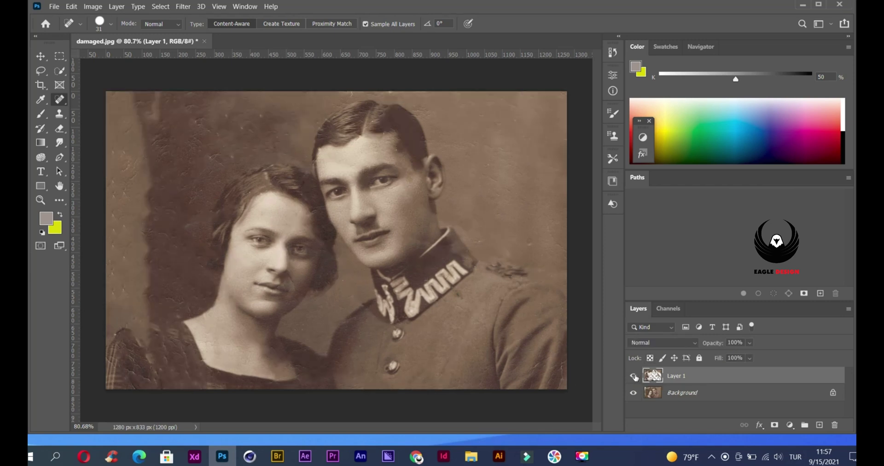
click(634, 376)
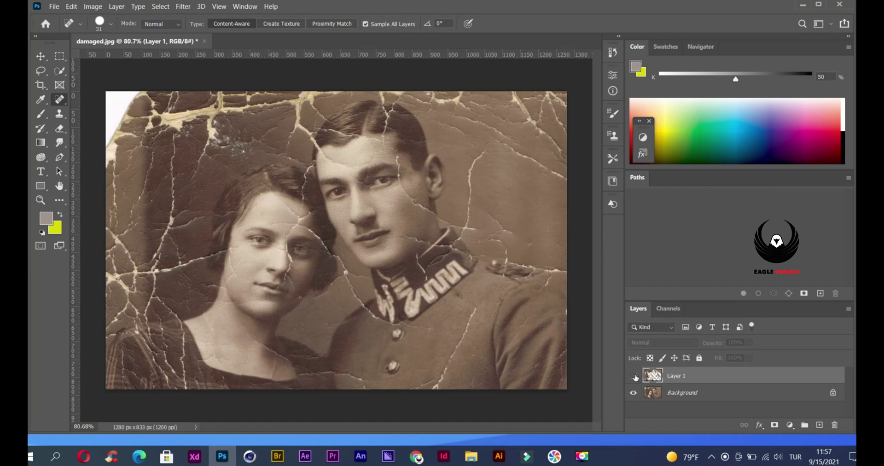
click(634, 377)
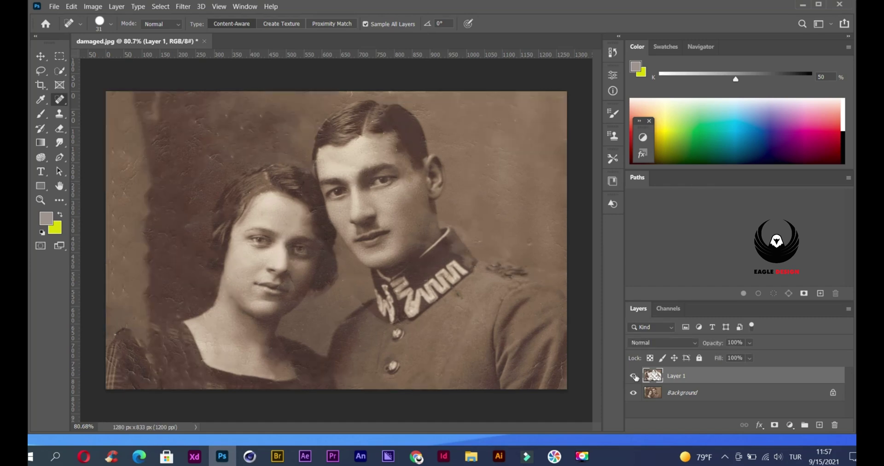